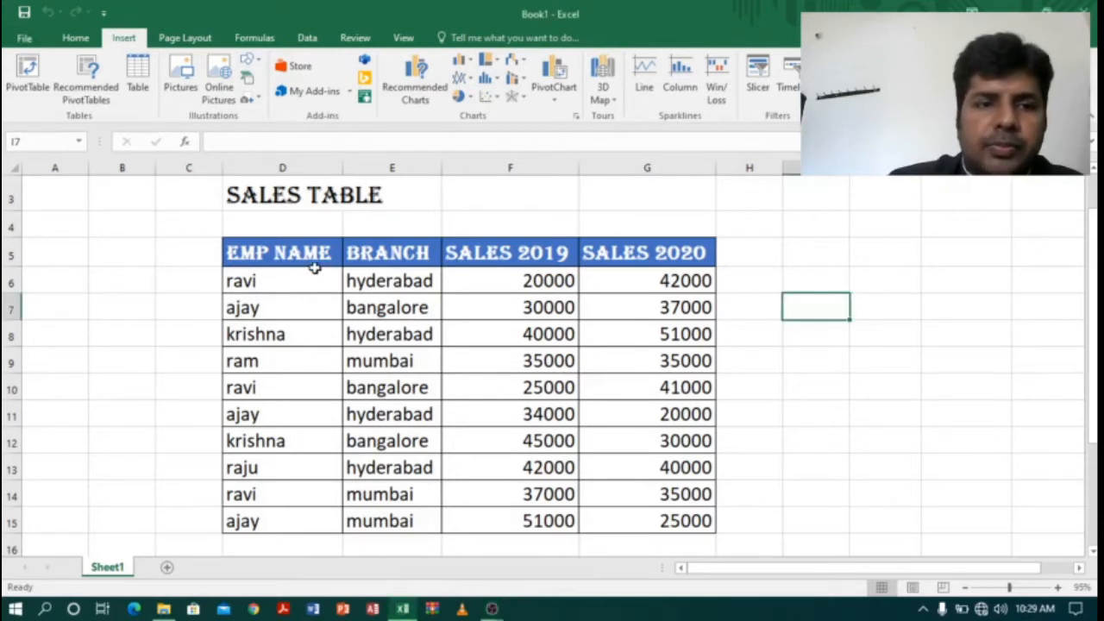
click(284, 255)
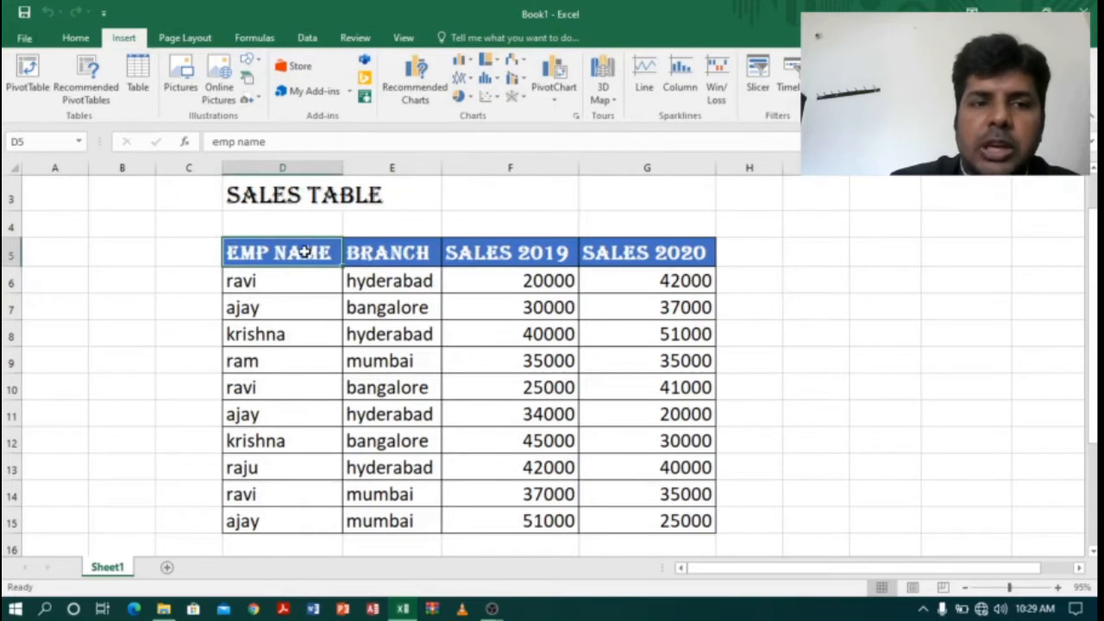
click(383, 255)
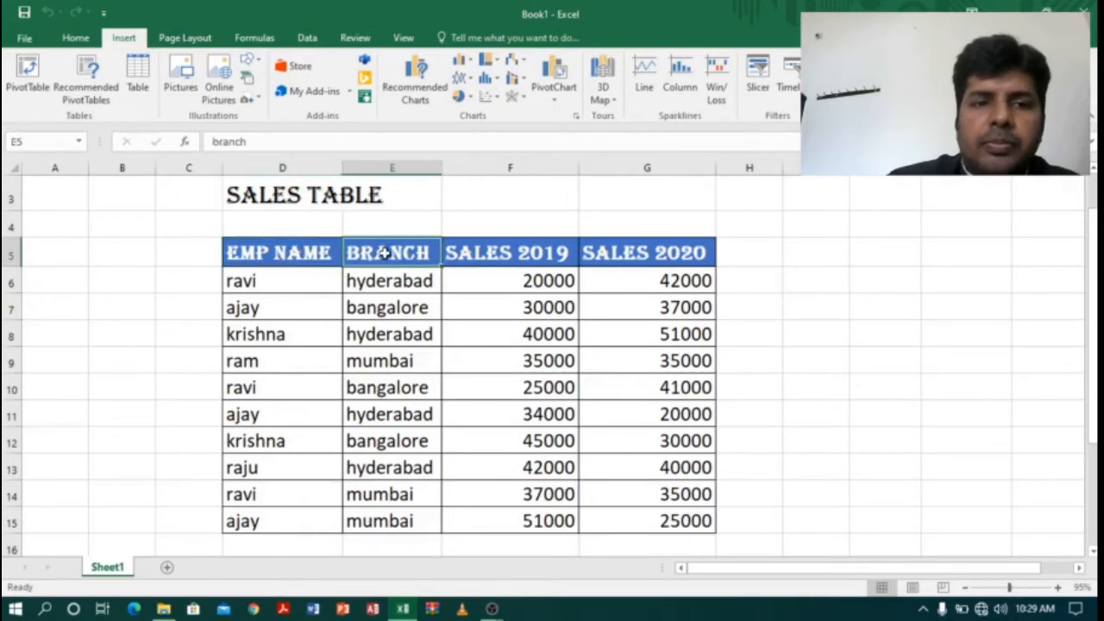
click(521, 251)
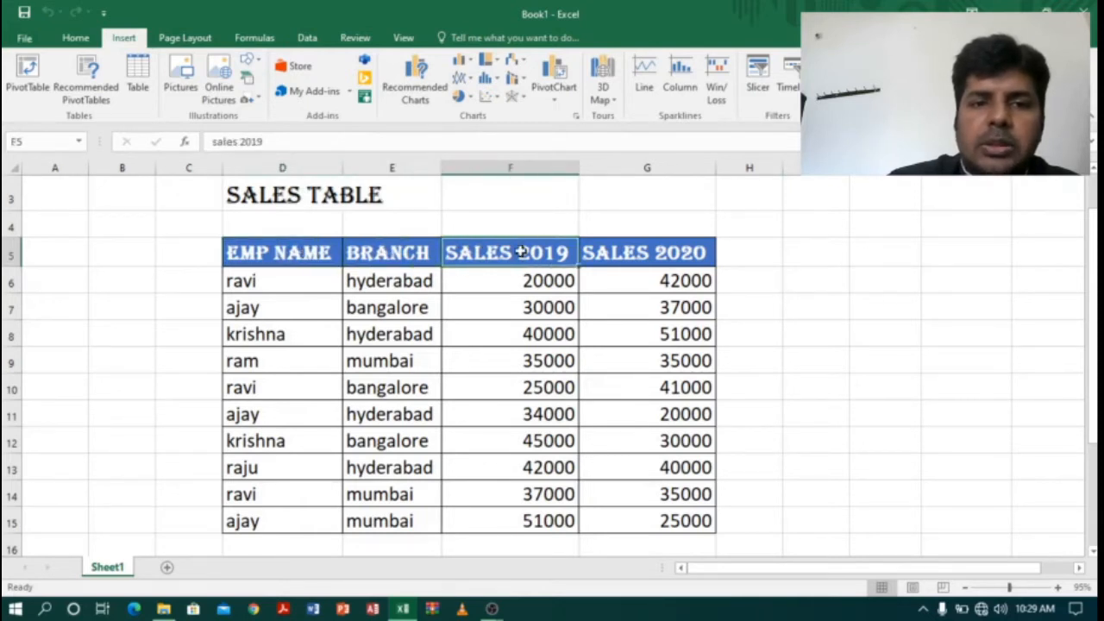
click(675, 252)
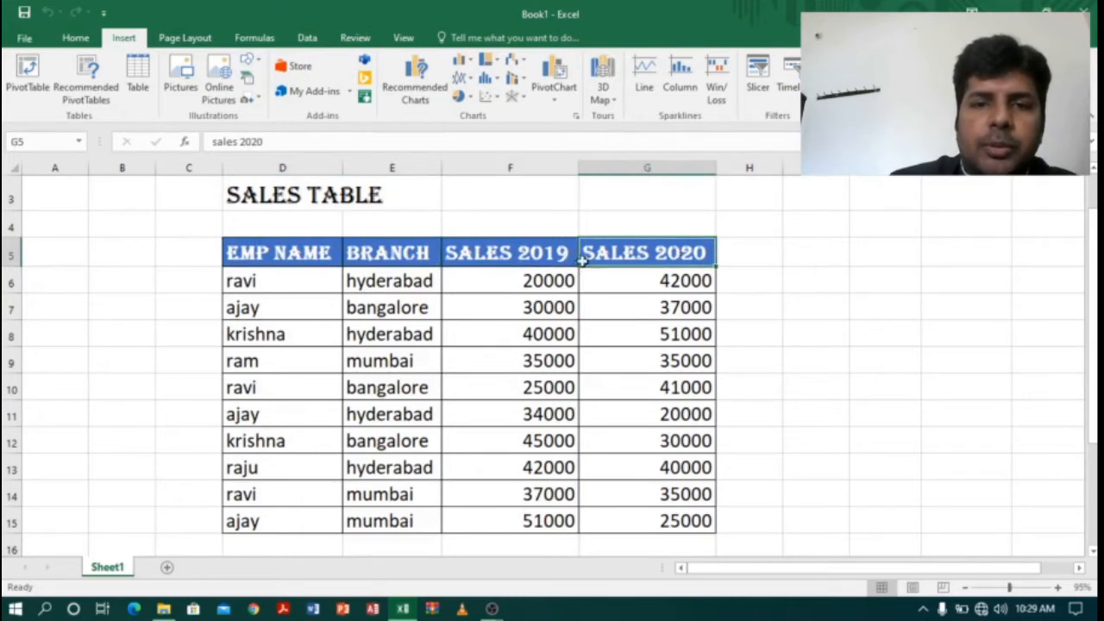
Create a PivotTable from the whole sales table, D5:G15 including headers, placed on a new worksheet.
click(283, 252)
drag(416, 277, 684, 523)
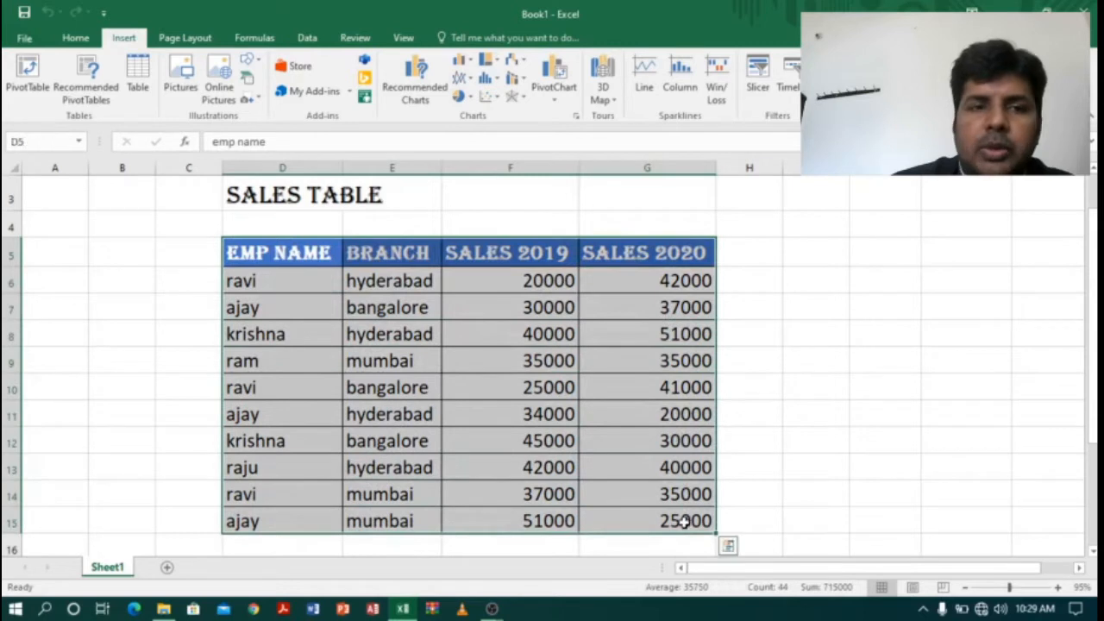
click(75, 38)
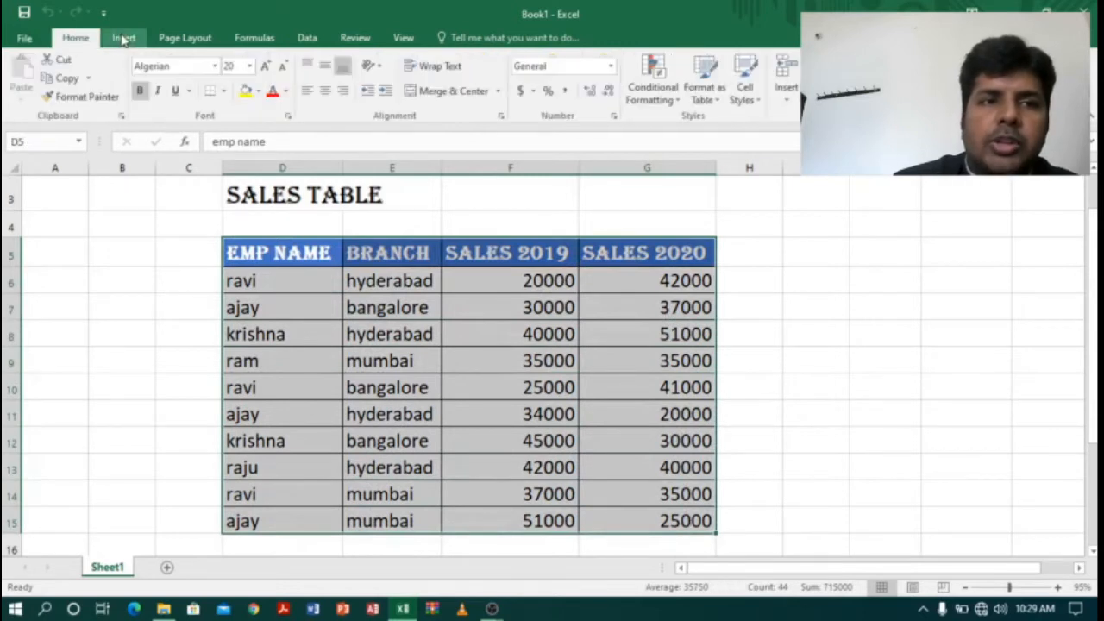
click(122, 38)
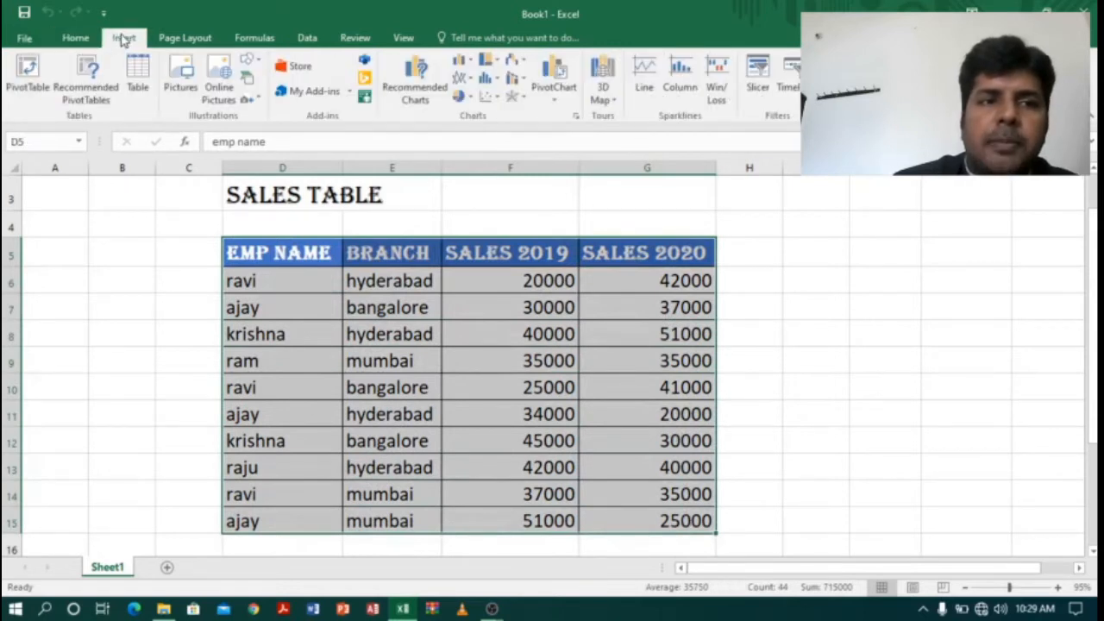
click(28, 72)
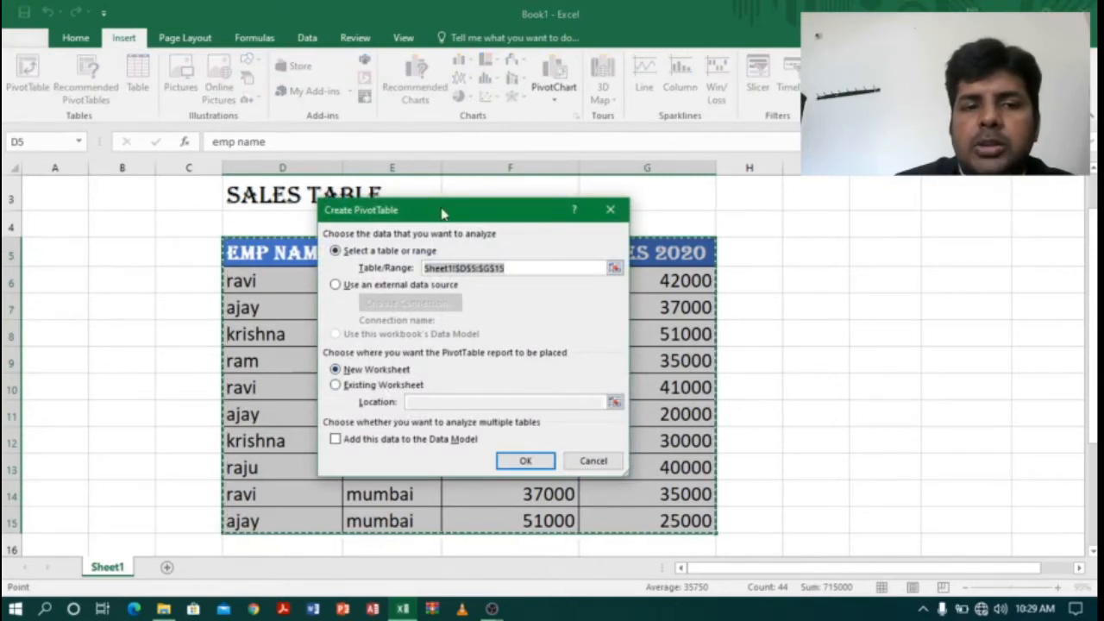
click(336, 386)
click(336, 369)
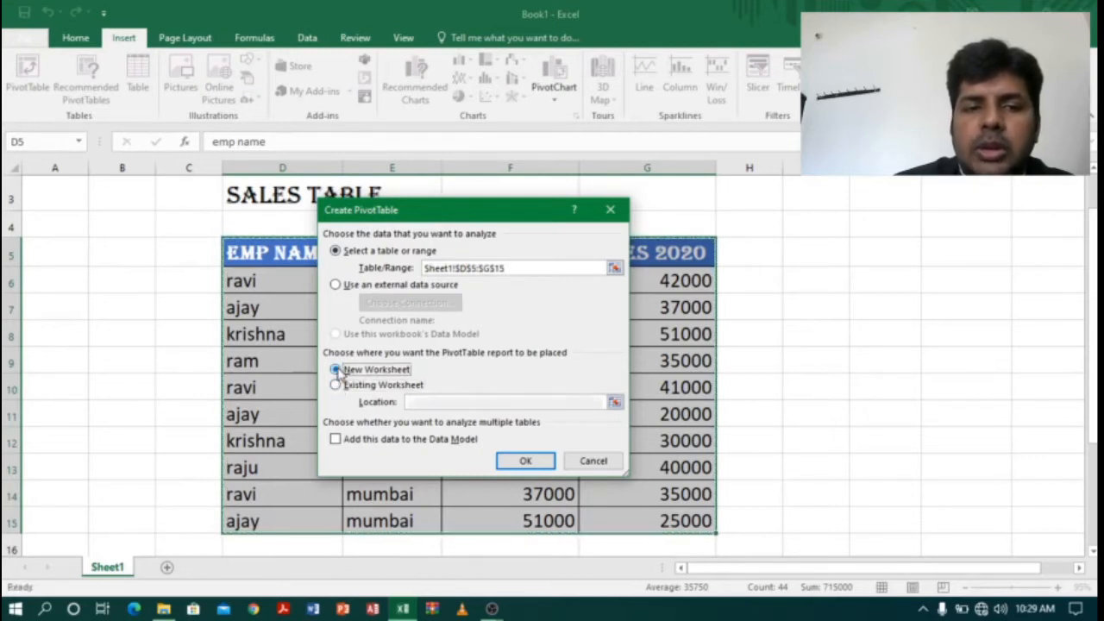
click(524, 462)
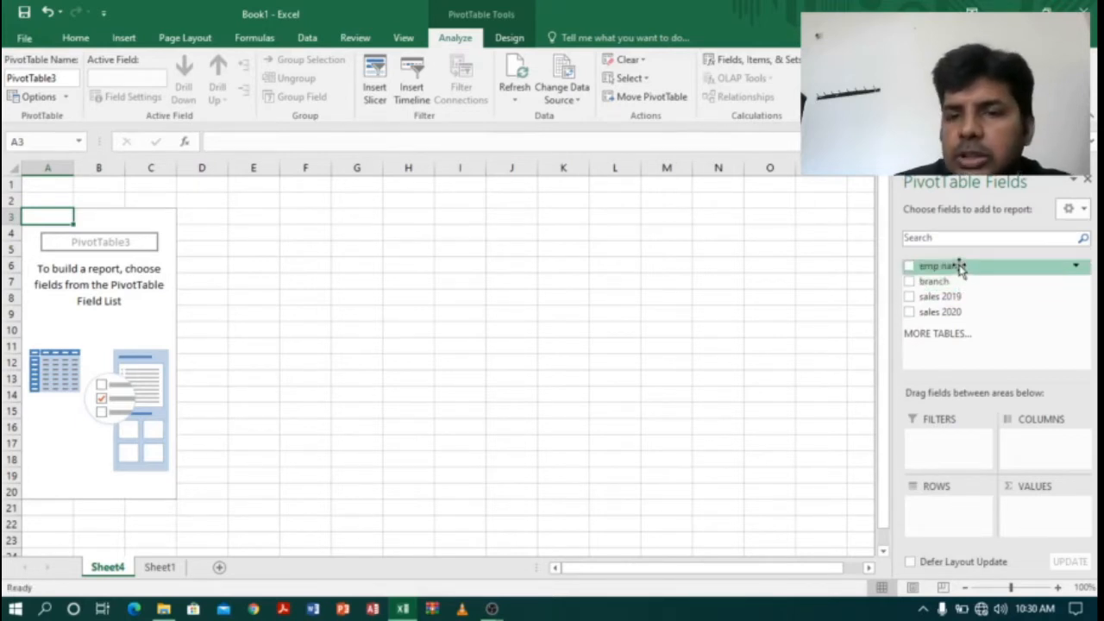
Add emp name as the pivot table's row field and branch as a counted value field.
drag(960, 267, 940, 511)
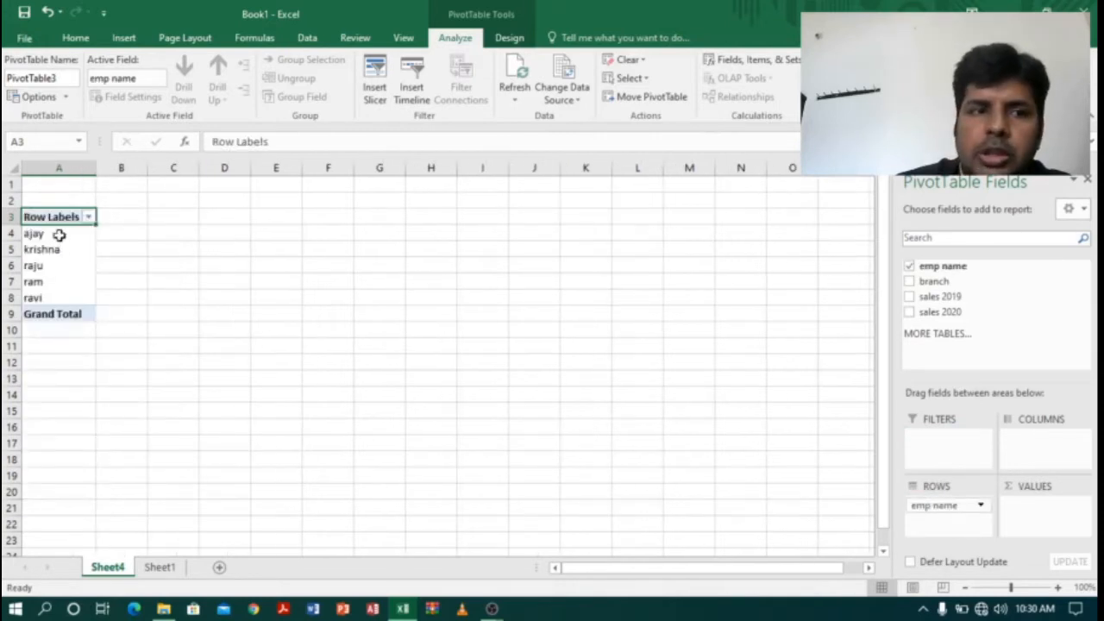
drag(59, 235, 58, 297)
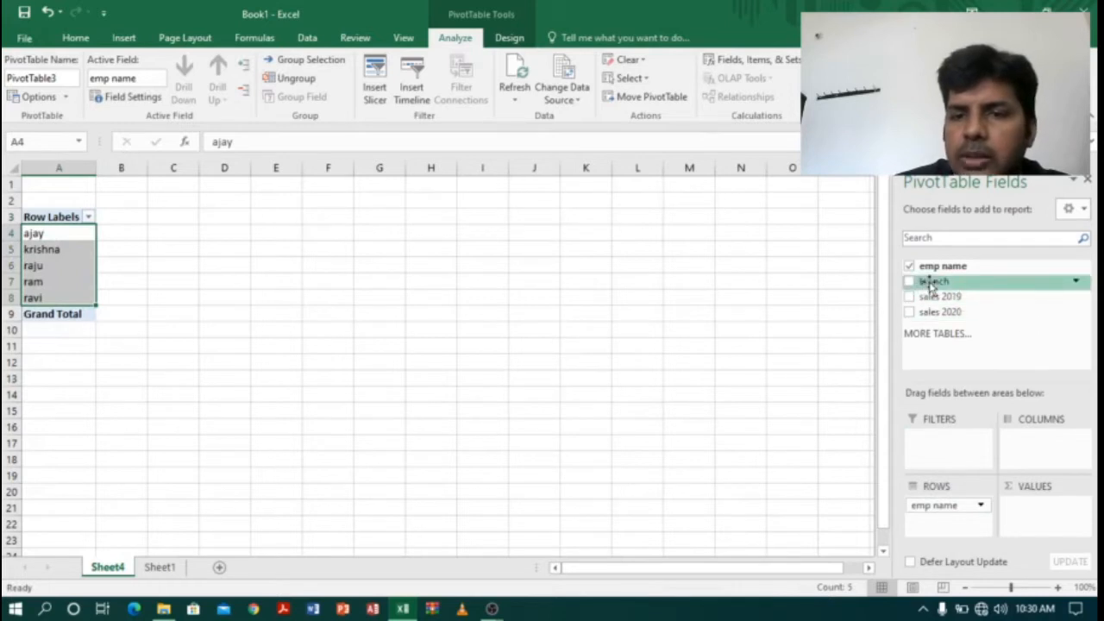
drag(931, 287, 1037, 509)
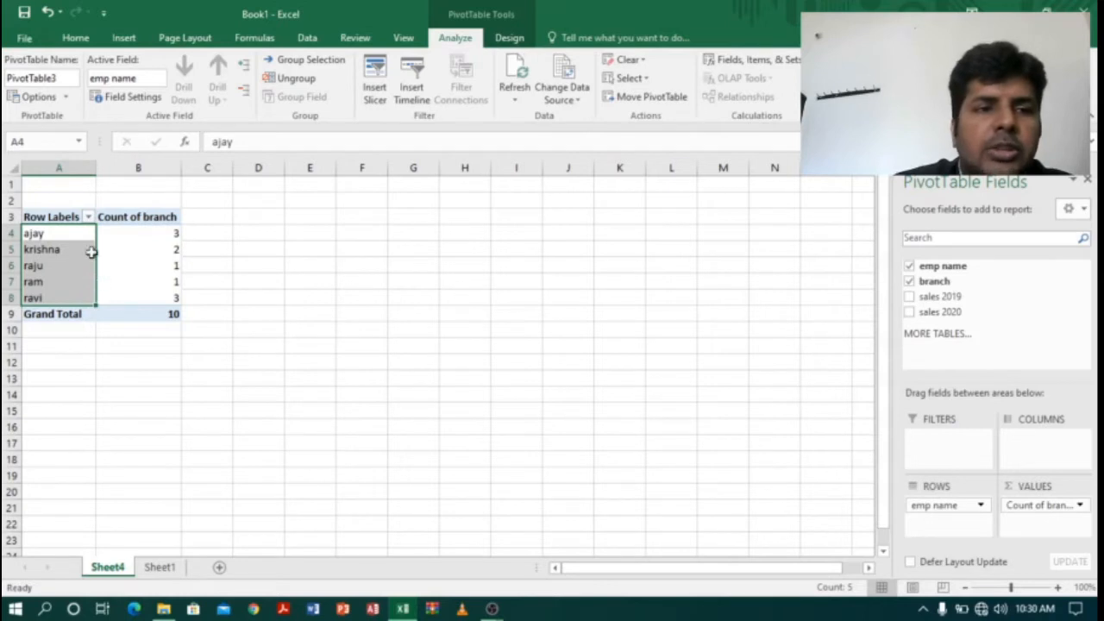
Examine the branch count listed for each employee in the pivot table.
click(50, 231)
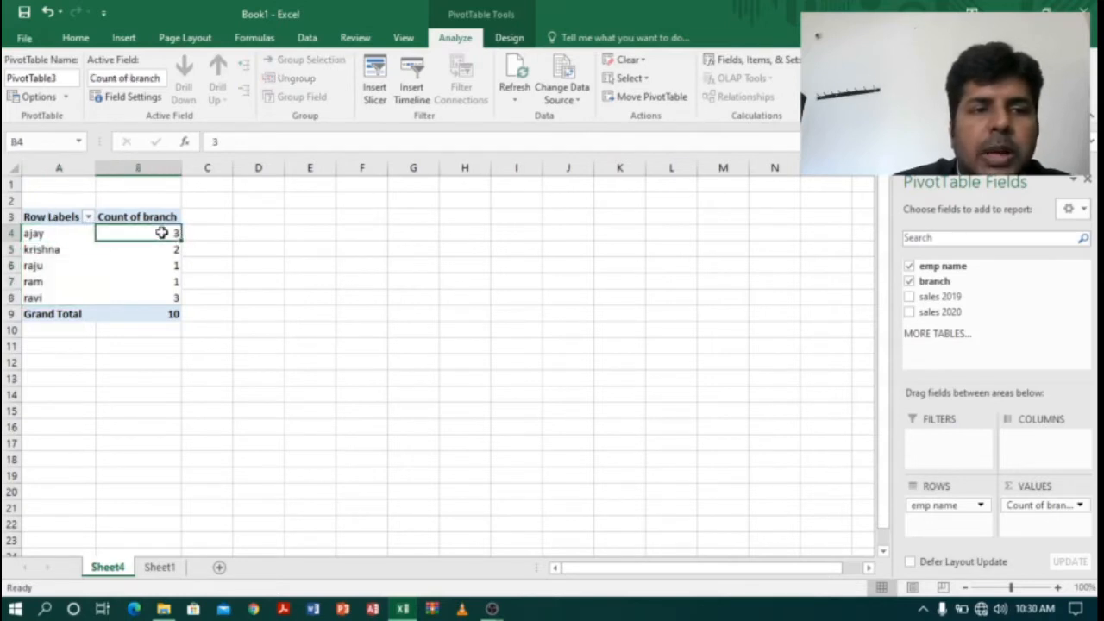
click(54, 249)
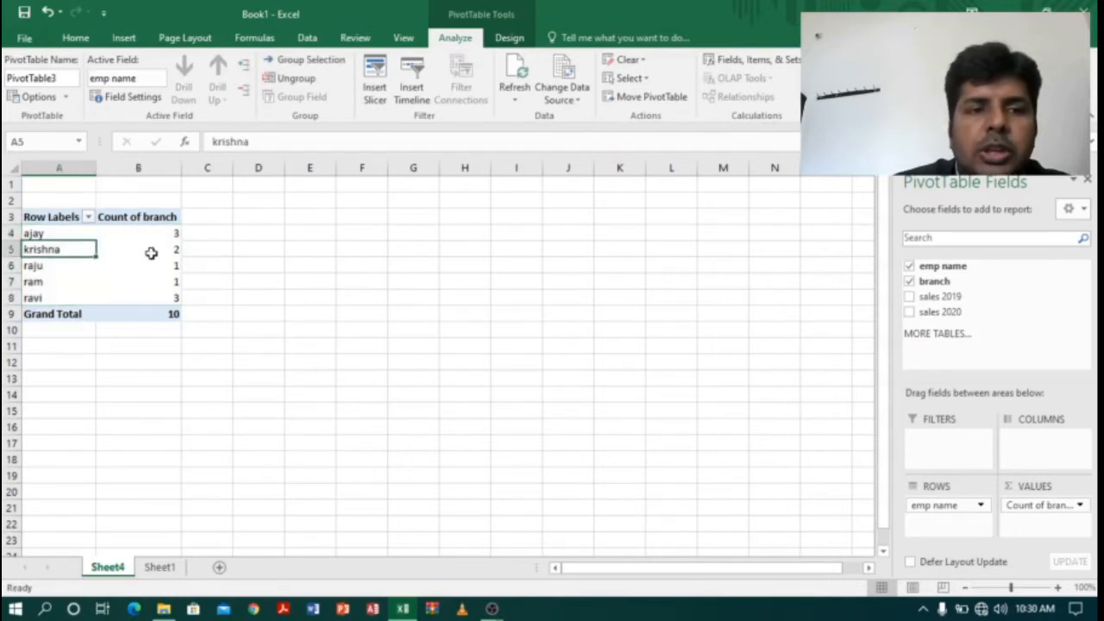
click(150, 249)
click(41, 266)
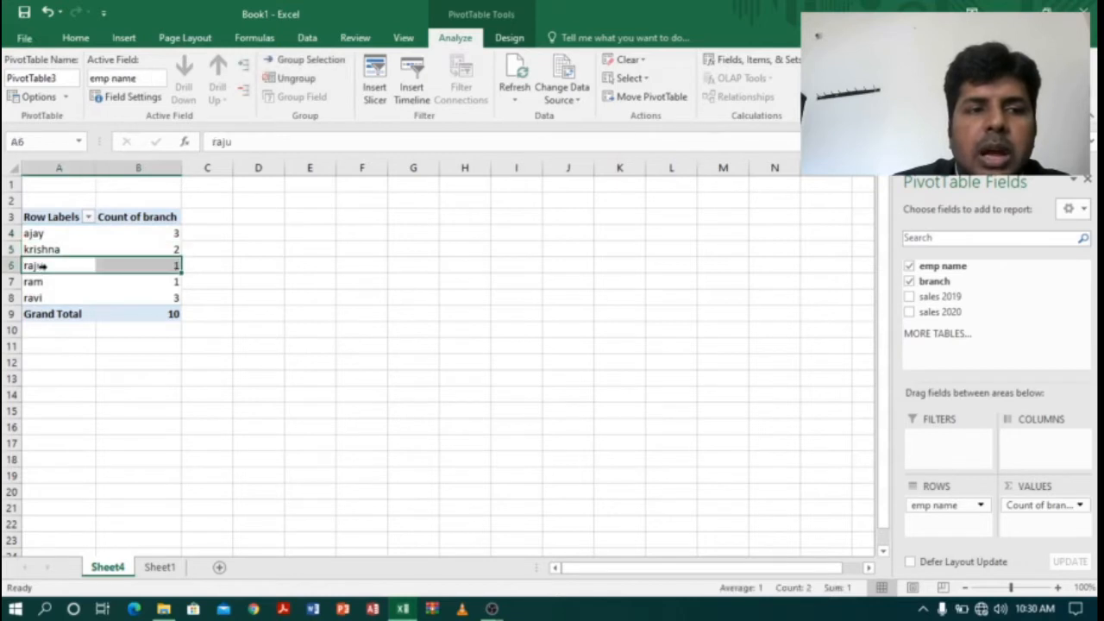
click(49, 283)
click(52, 298)
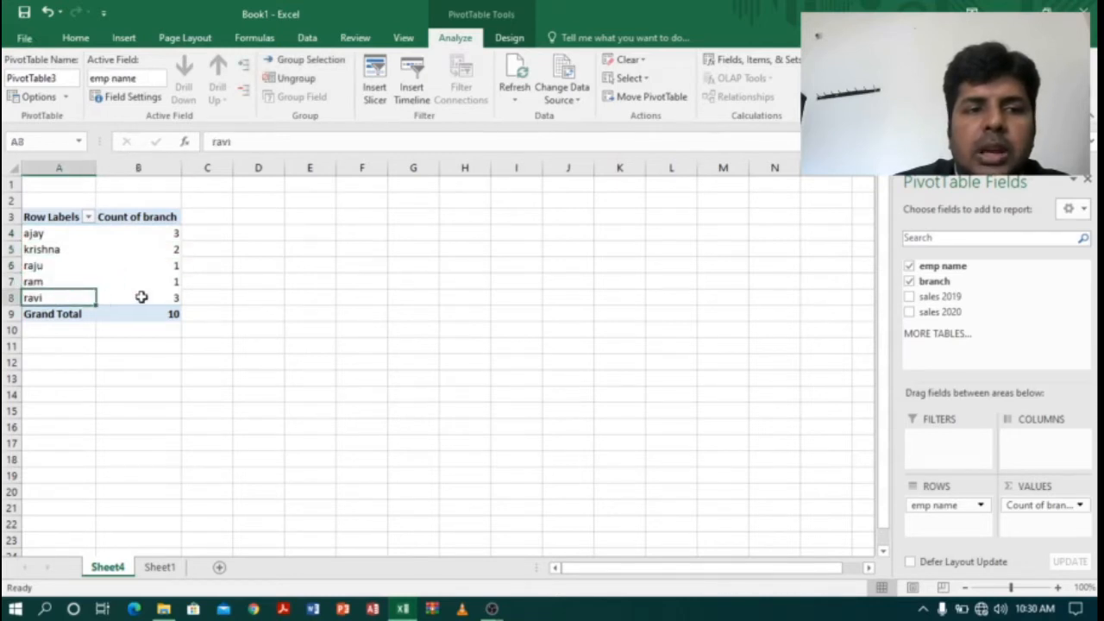
click(146, 297)
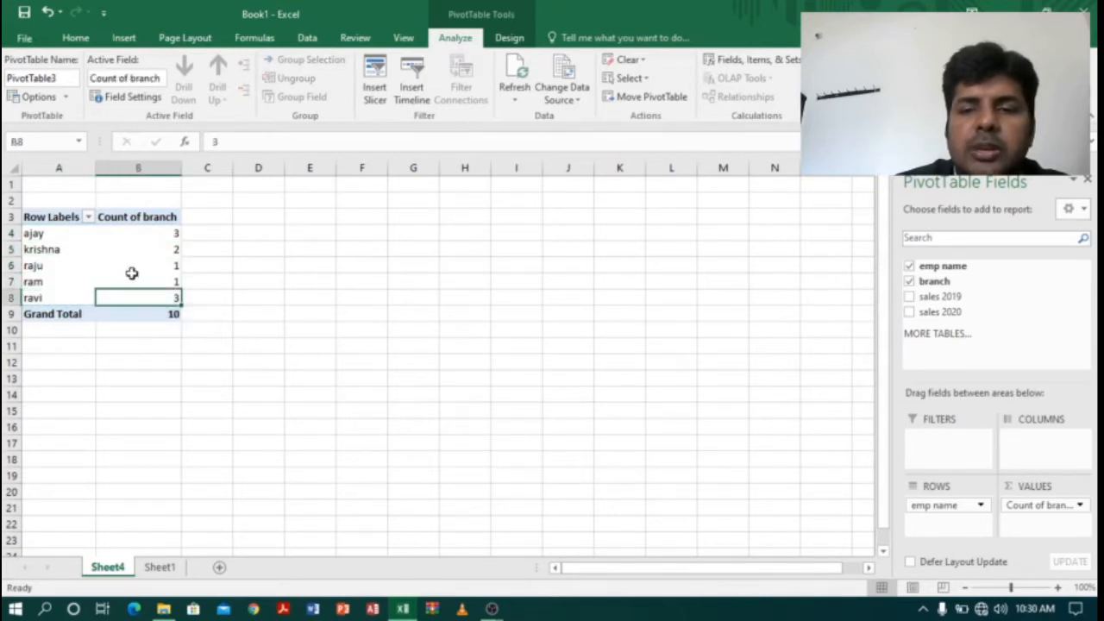
mouse_move(111, 254)
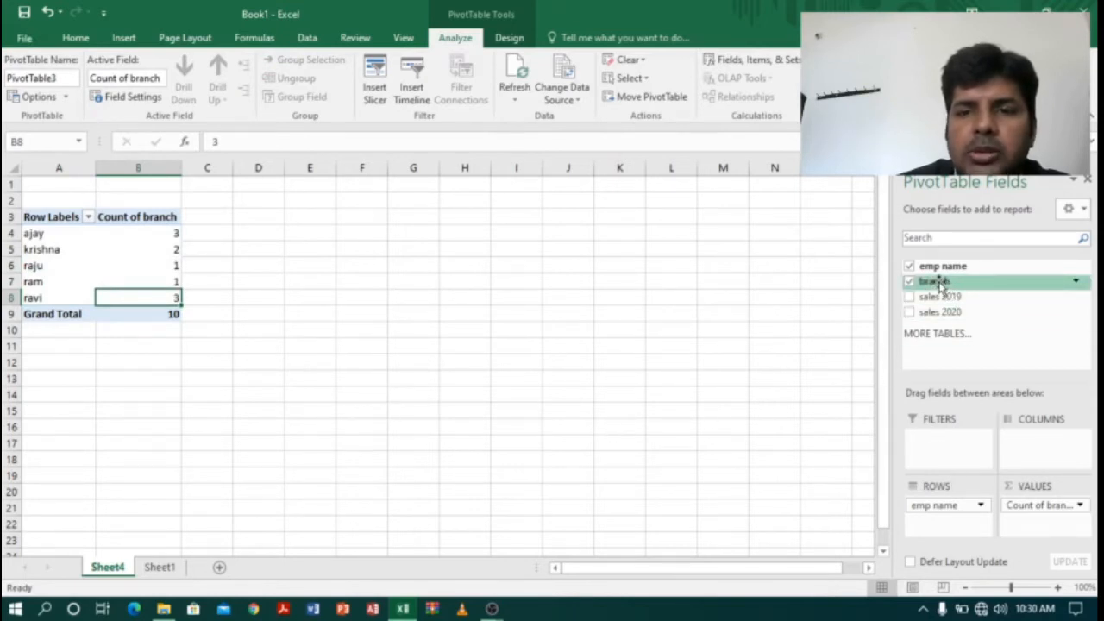
Swap the pivot table's fields so branch is in the rows and emp name is counted in the values.
click(1040, 506)
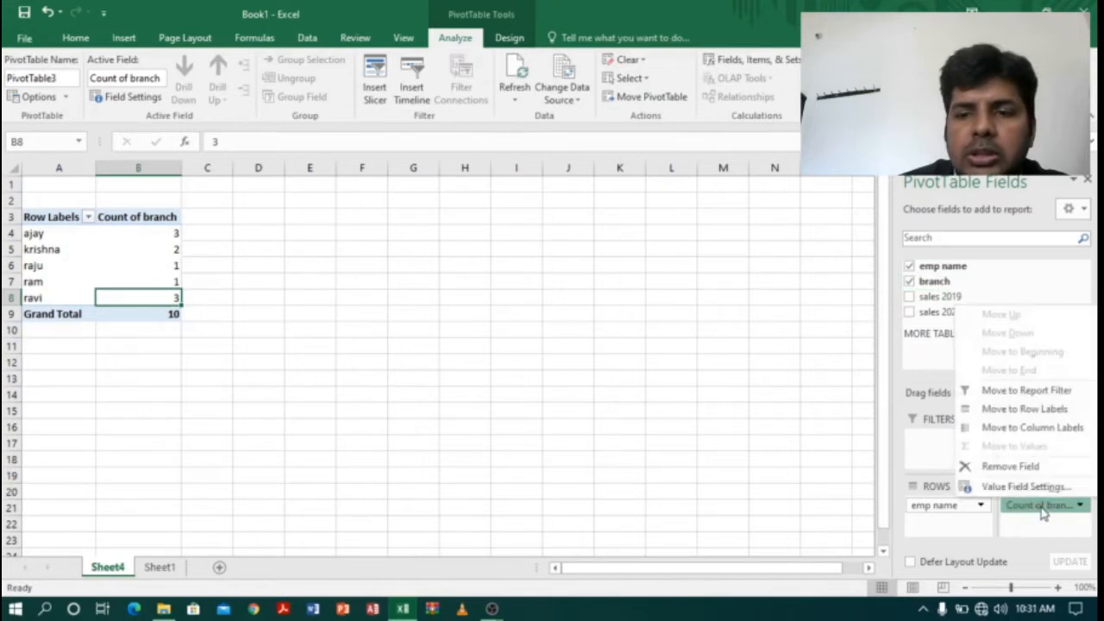
click(1039, 467)
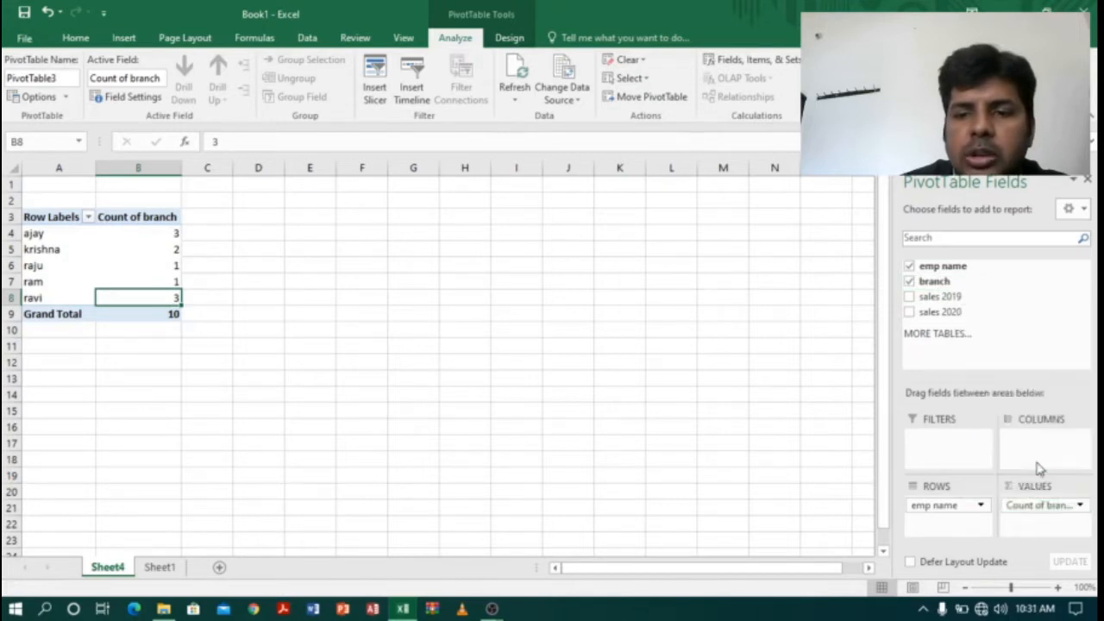
click(926, 509)
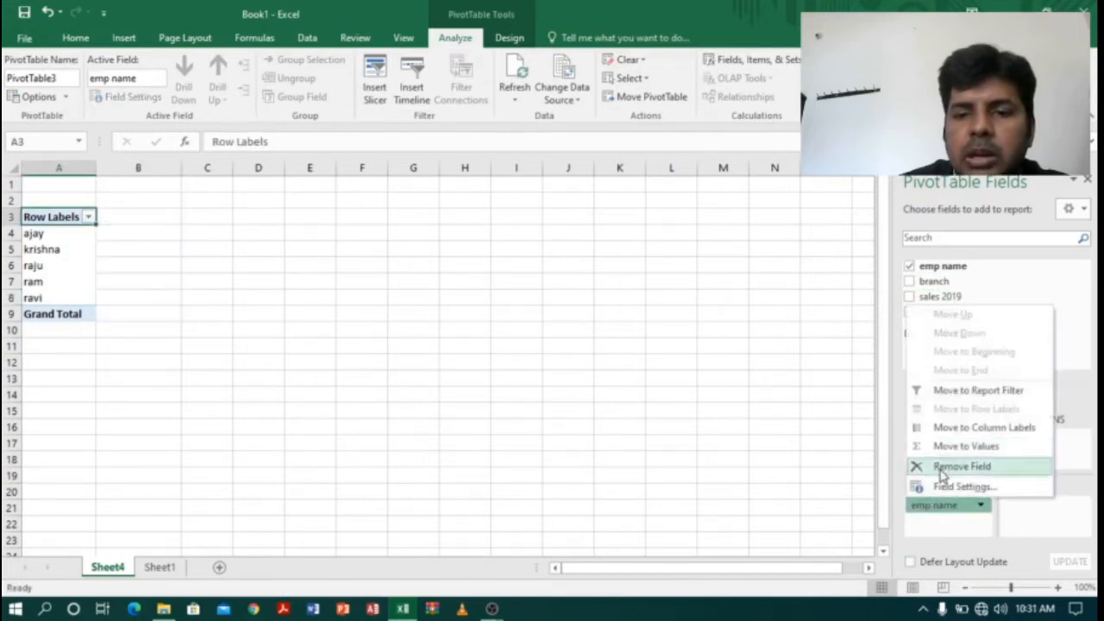
click(944, 465)
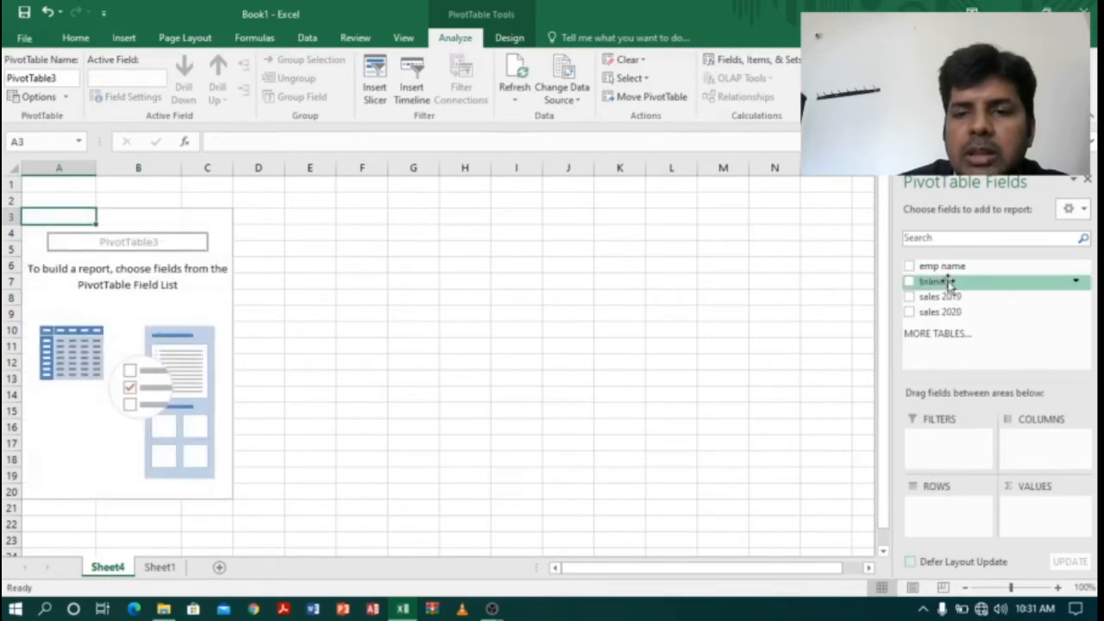
drag(948, 281, 948, 520)
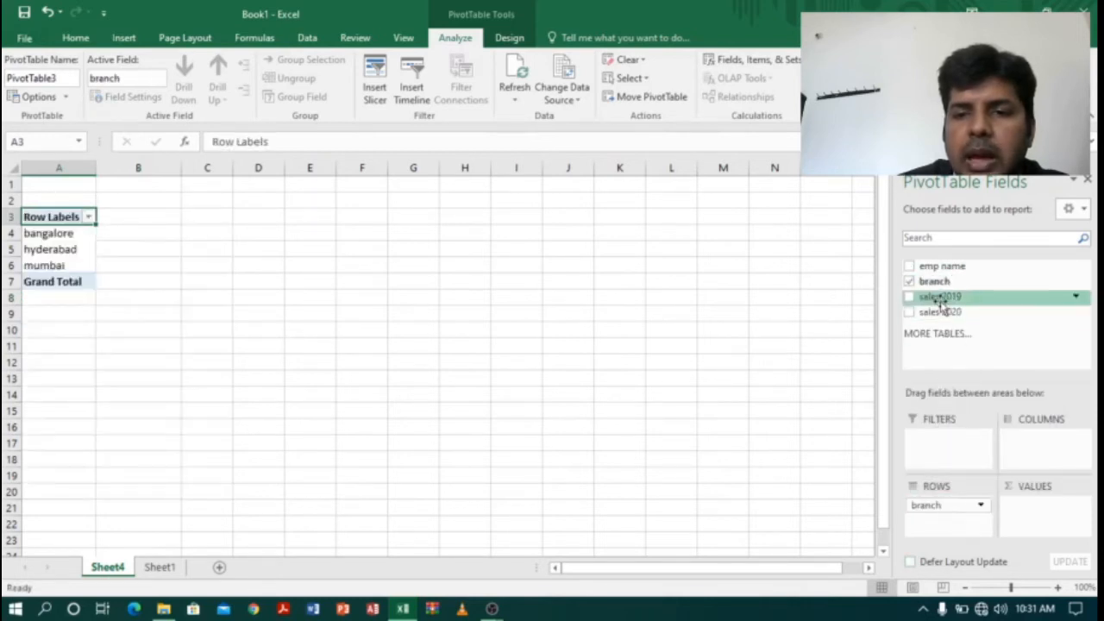
drag(939, 267, 1015, 505)
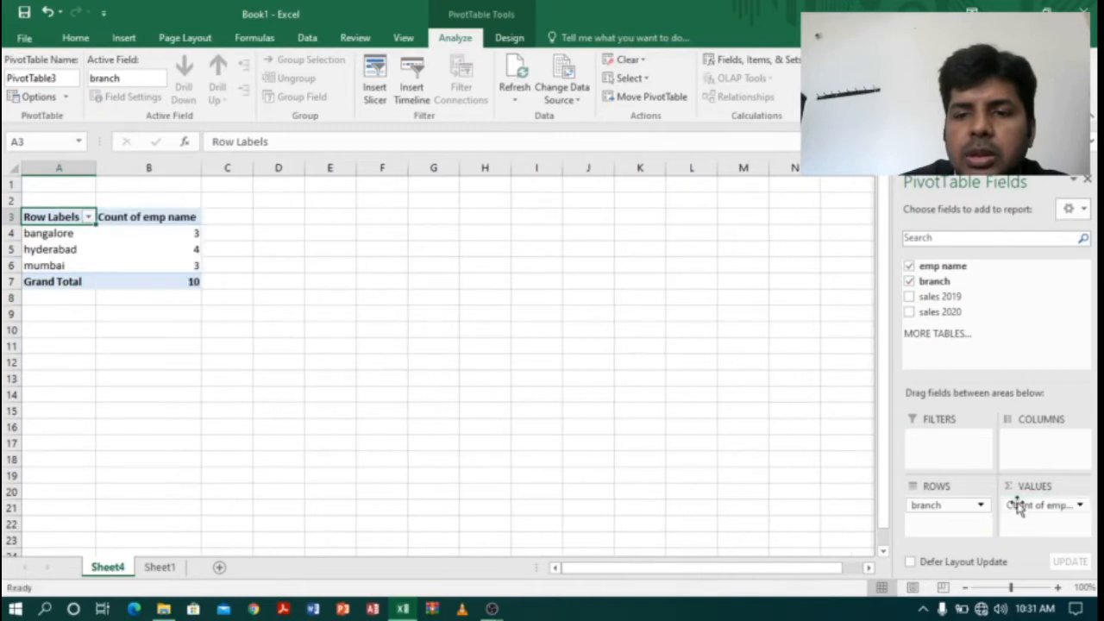
Examine the employee count of each branch and the grand total in the pivot table.
click(55, 235)
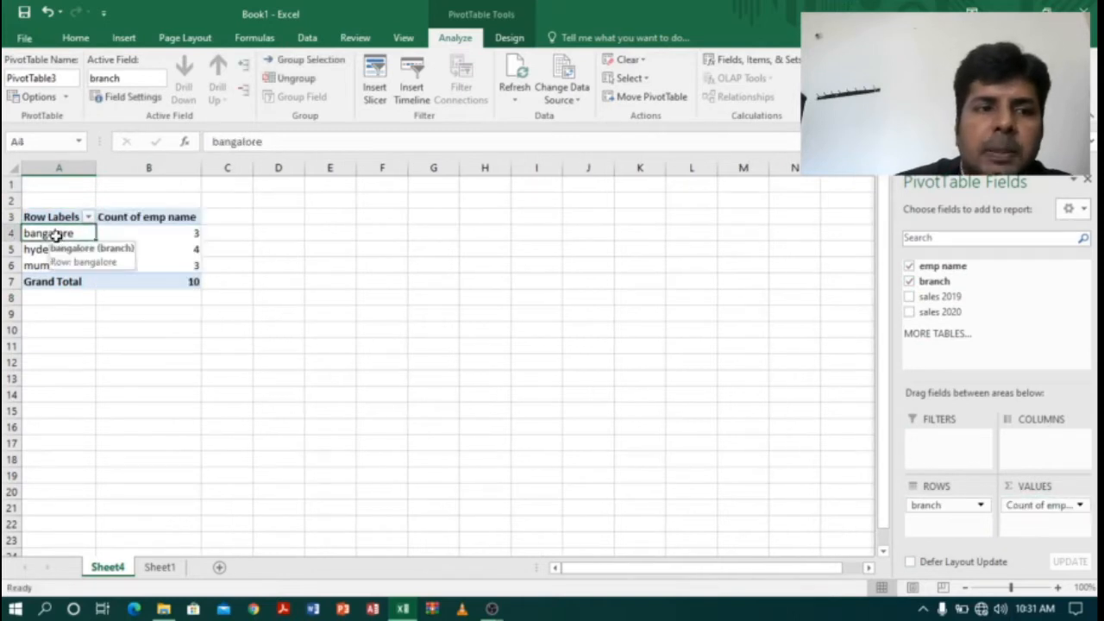
click(181, 233)
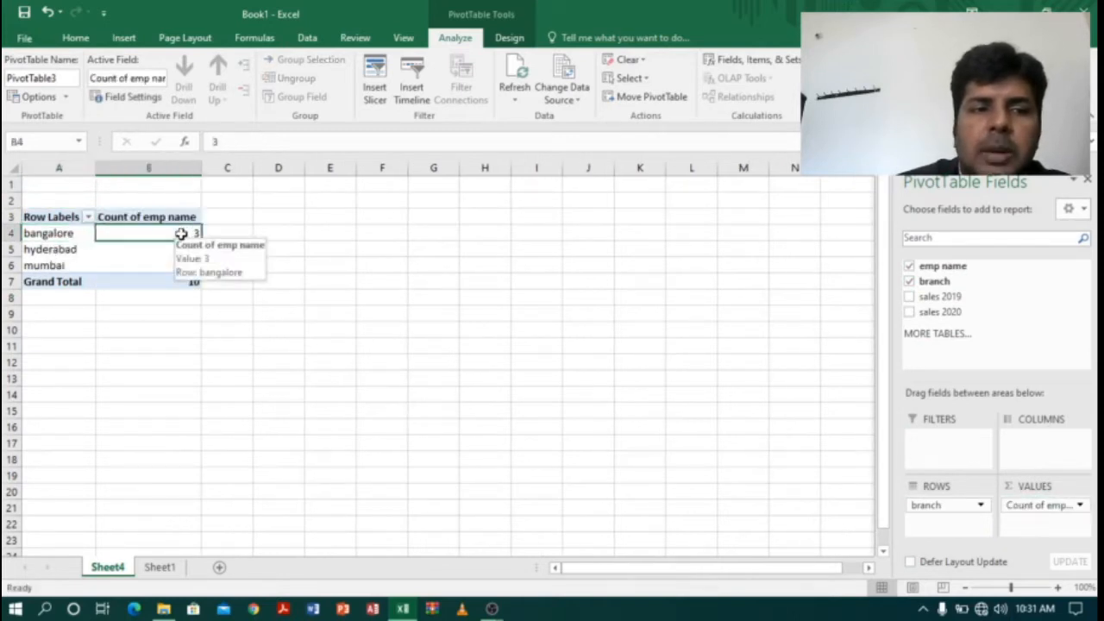
click(78, 249)
click(178, 252)
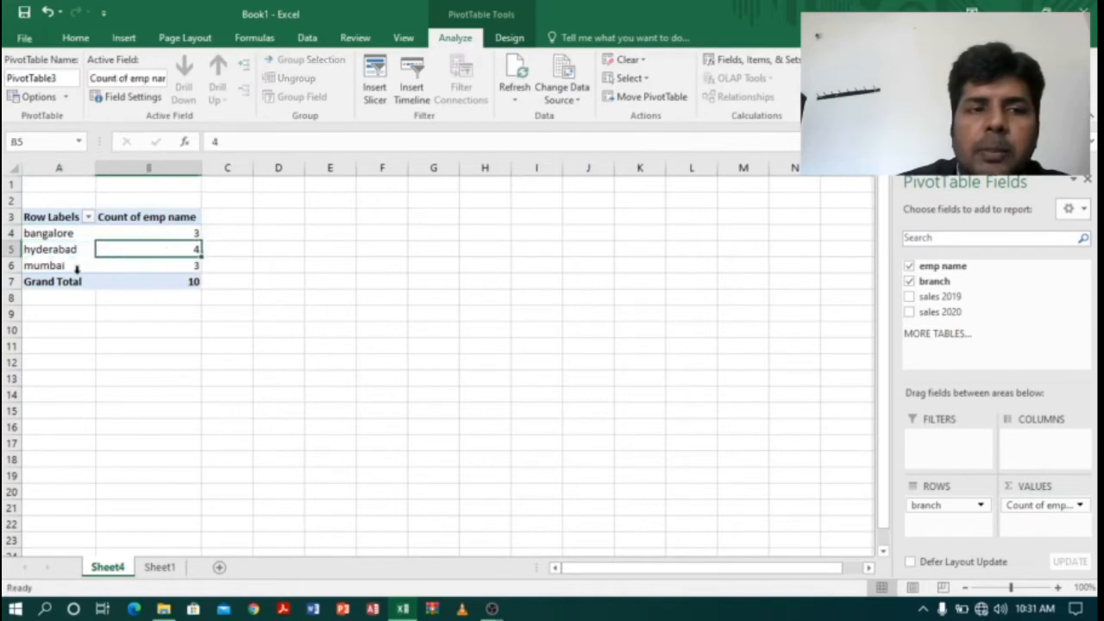
click(38, 275)
click(49, 264)
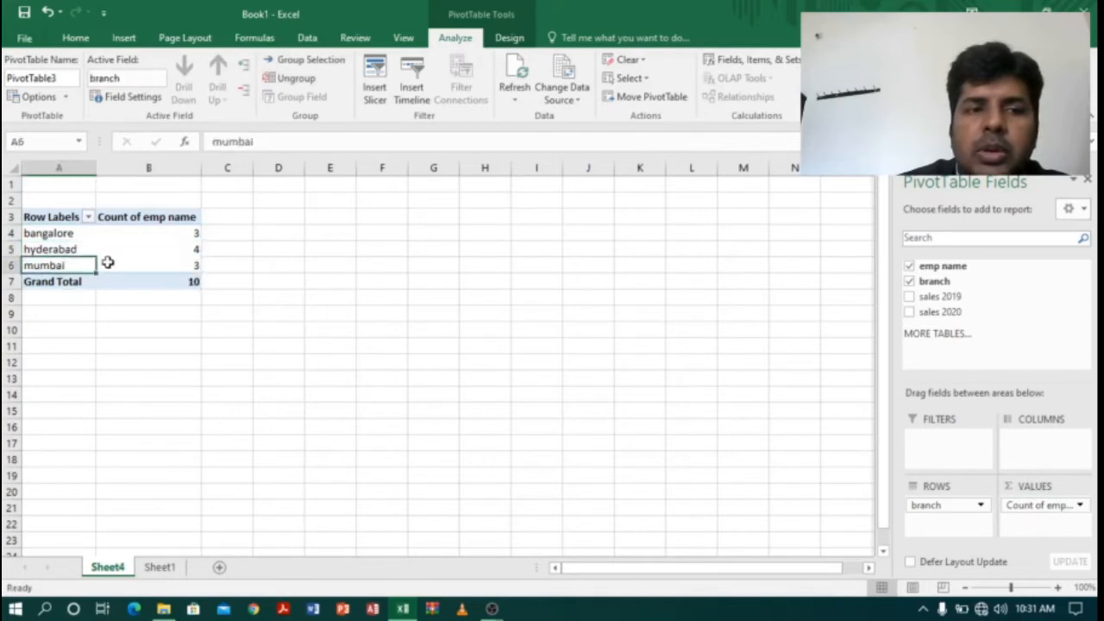
click(173, 264)
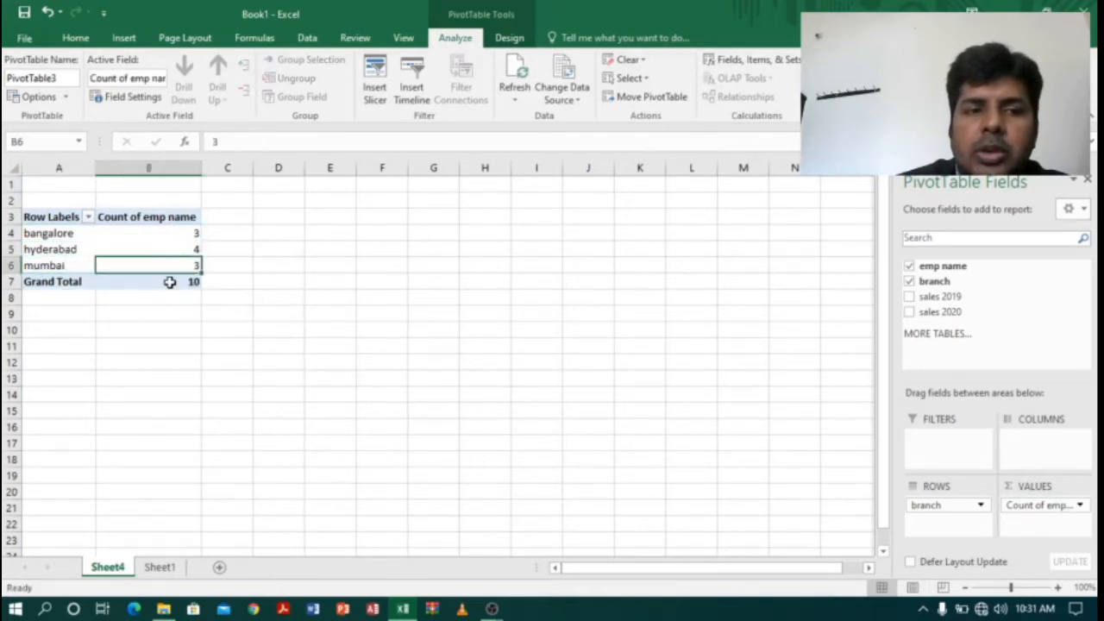
click(170, 282)
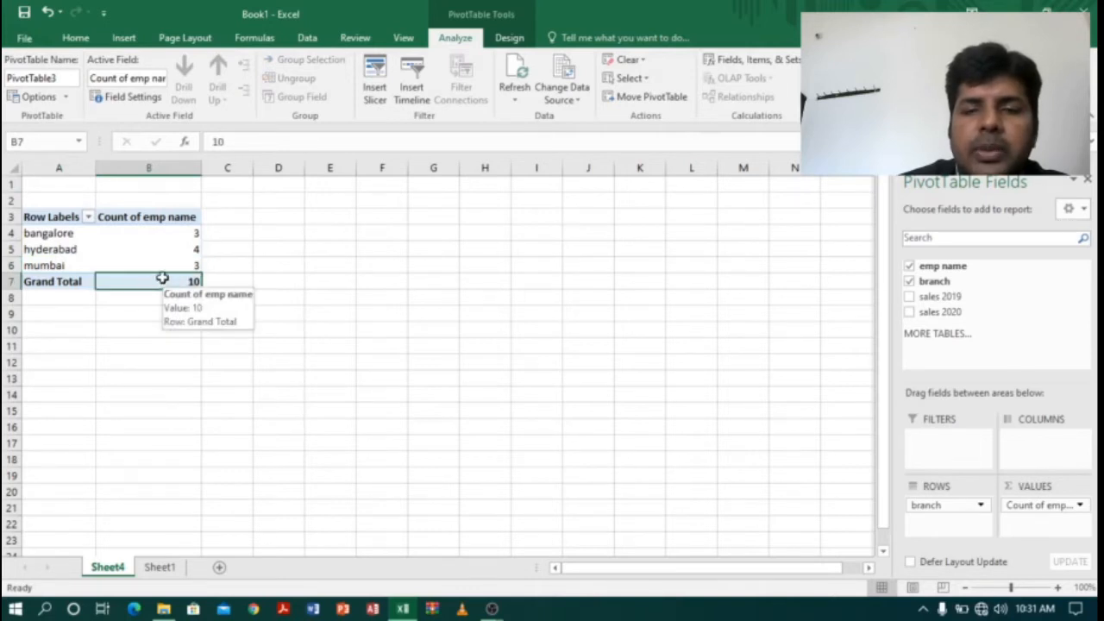
Remove the emp name count from the values and nest emp name under branch in the rows.
click(1034, 507)
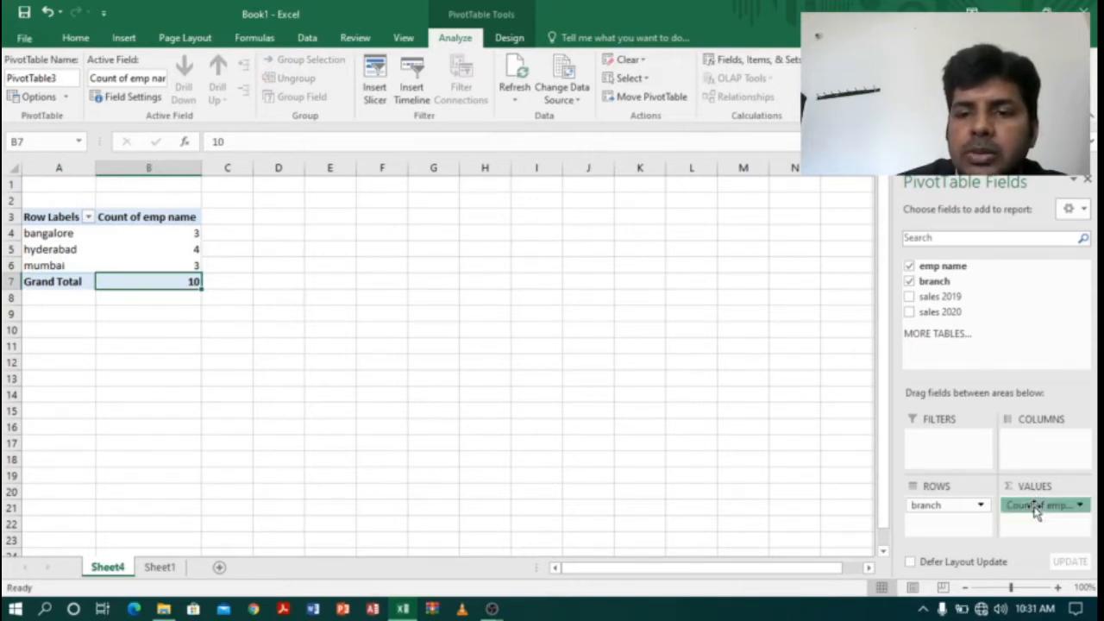
click(1031, 467)
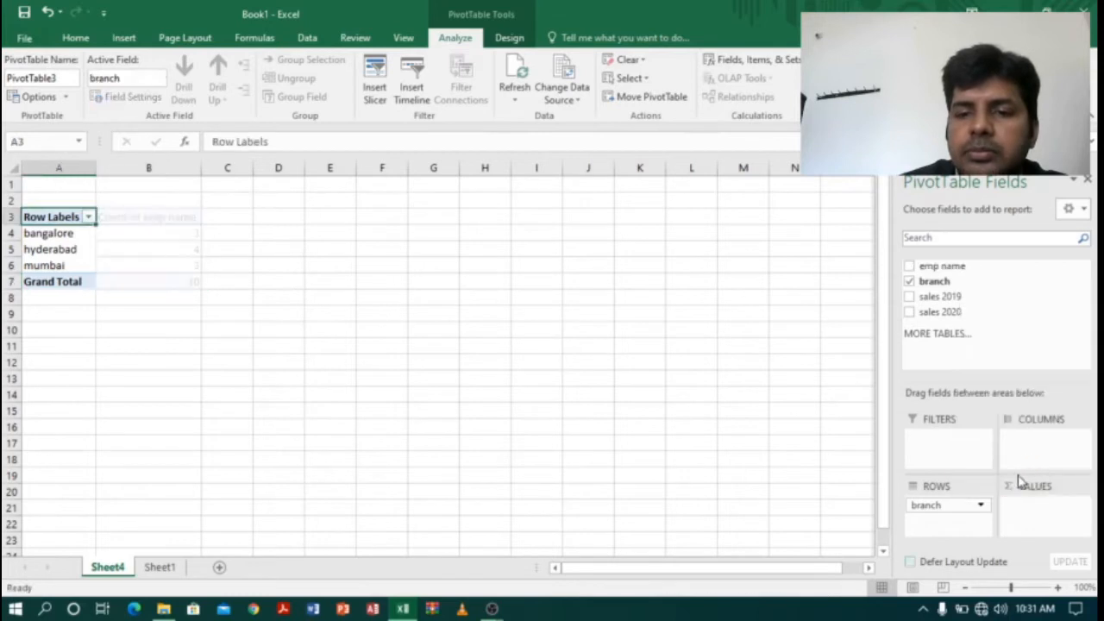
drag(951, 270, 938, 528)
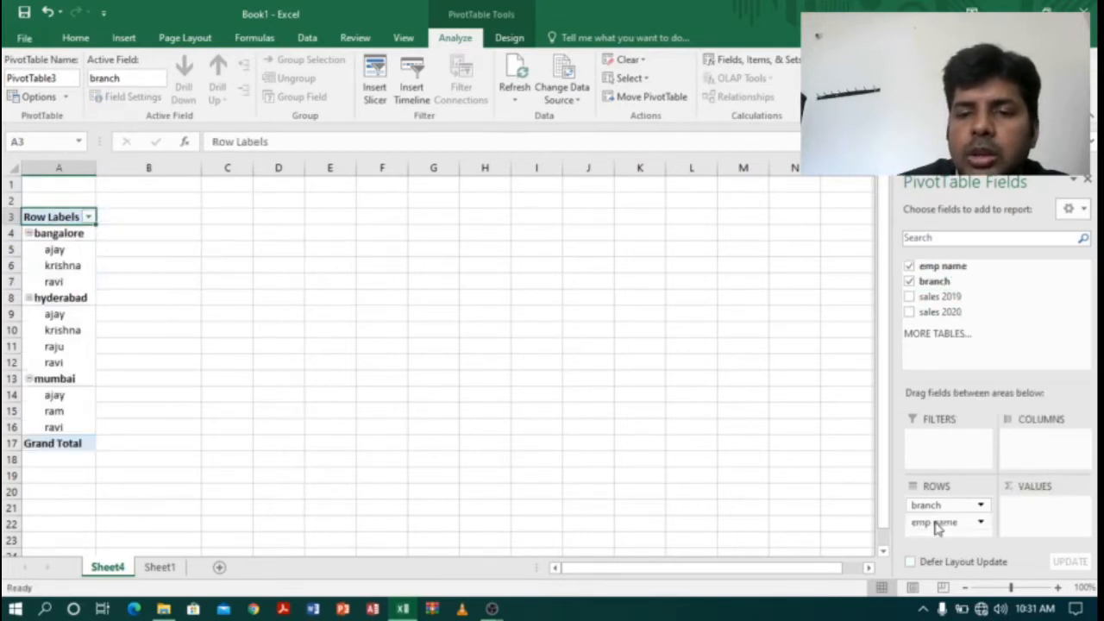
click(78, 269)
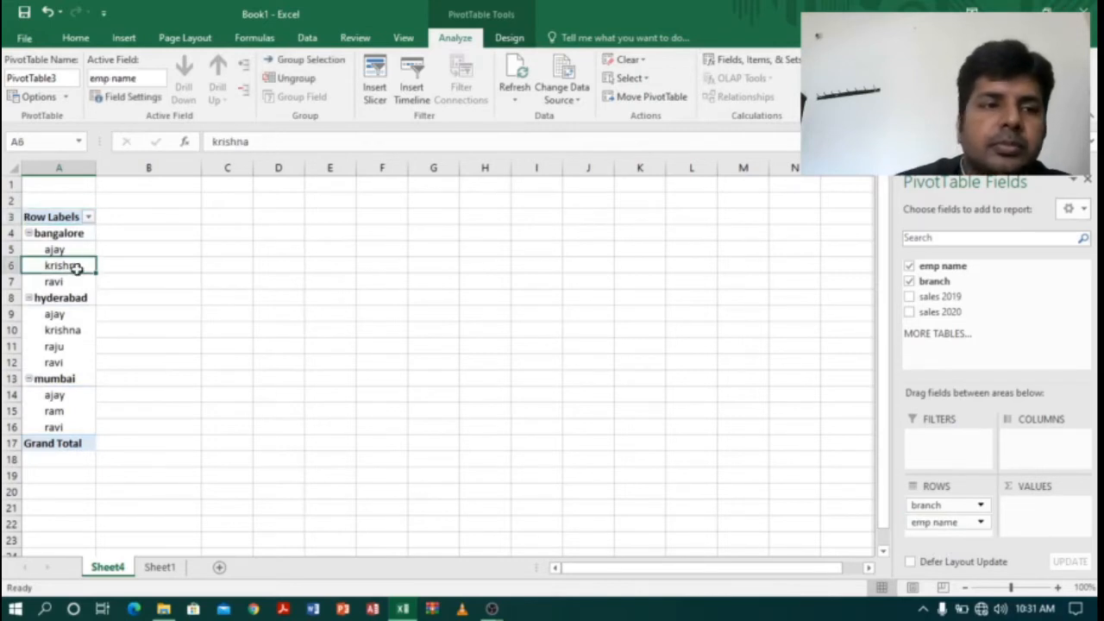
Examine the employee names listed under the bangalore, hyderabad and mumbai branches in the pivot table.
click(74, 233)
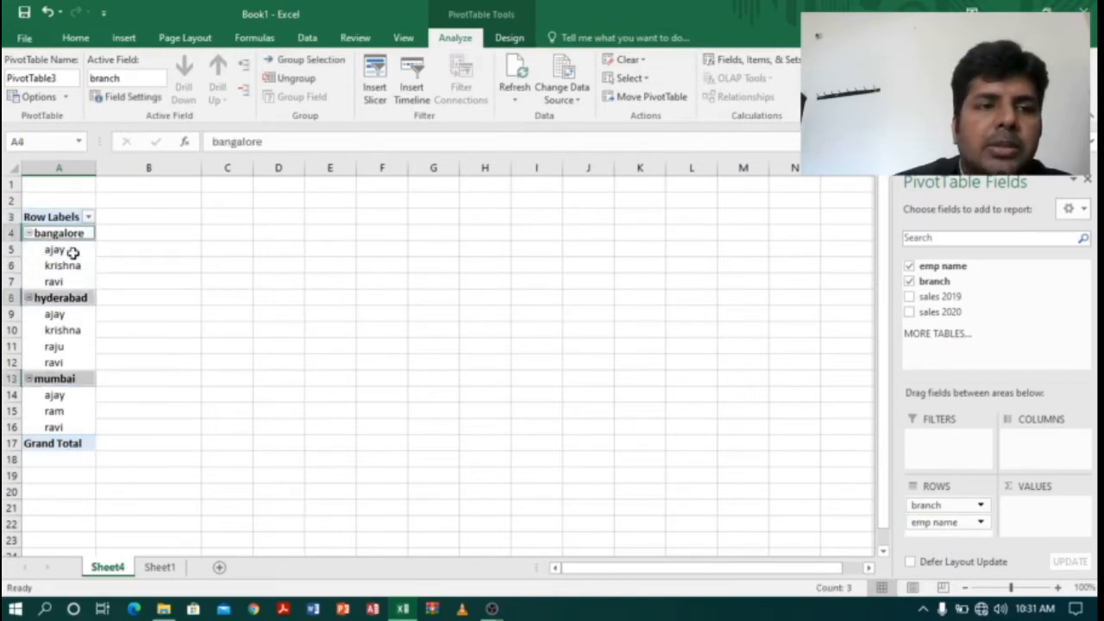
click(73, 252)
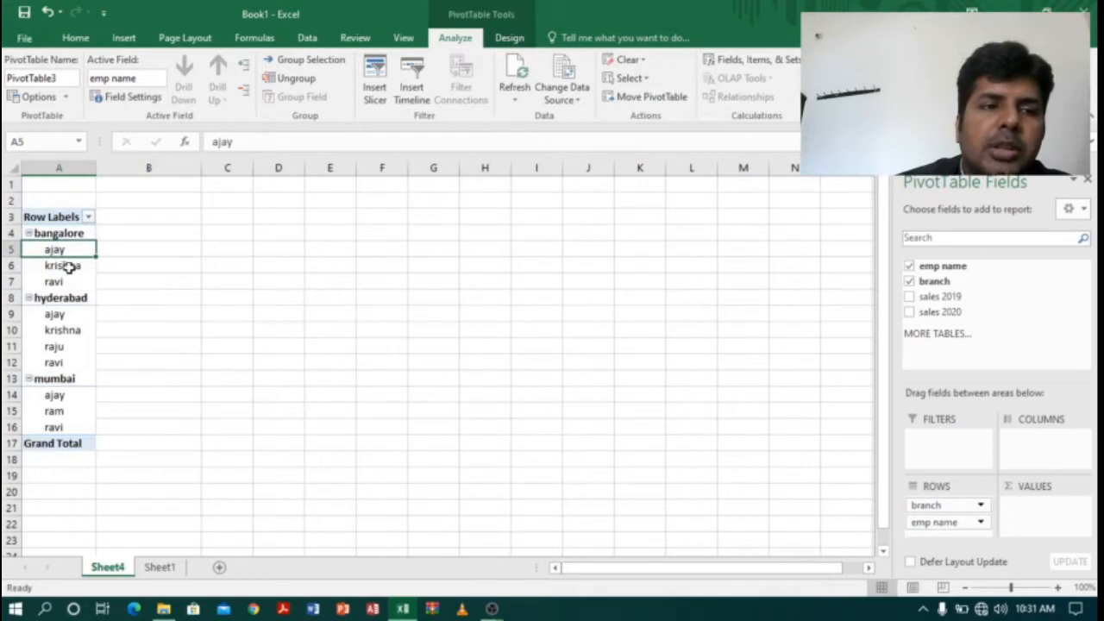
click(65, 284)
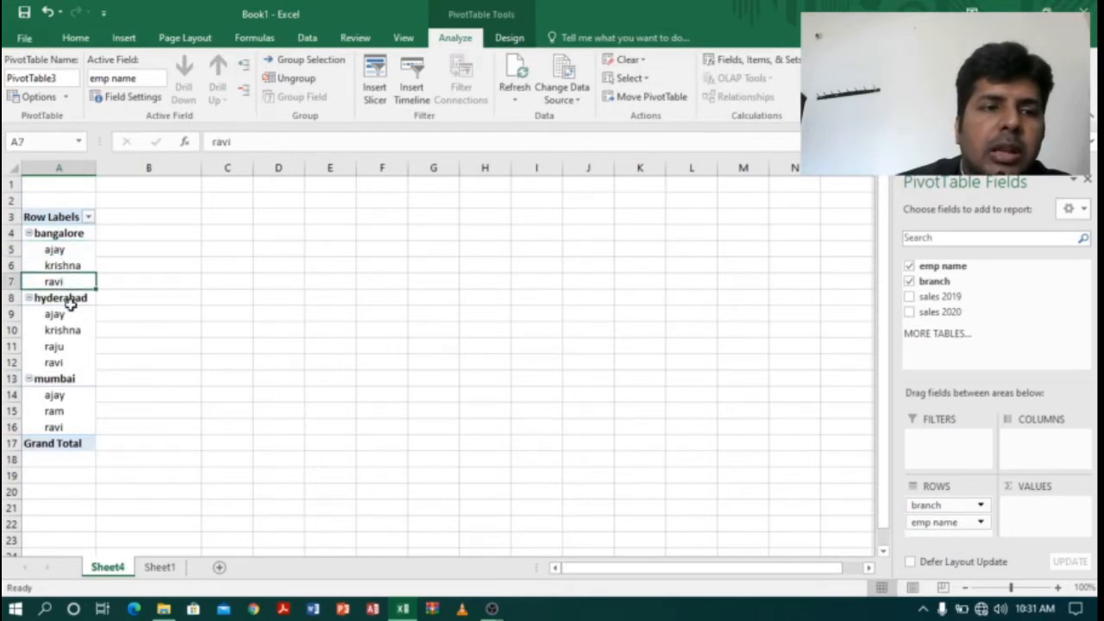
click(69, 303)
click(71, 316)
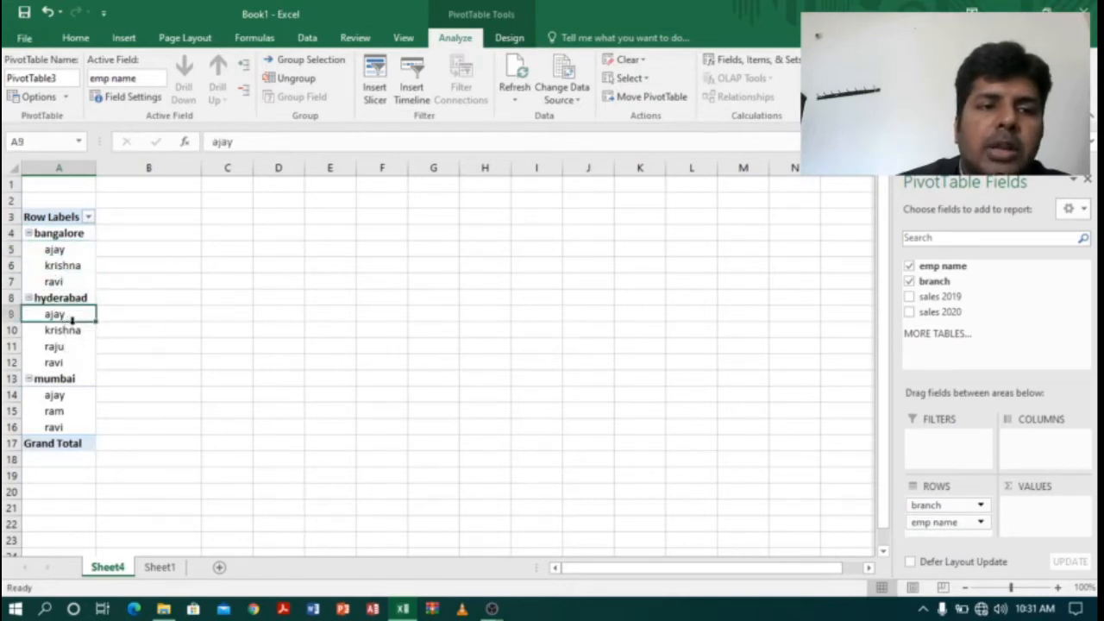
click(64, 332)
click(58, 350)
click(66, 363)
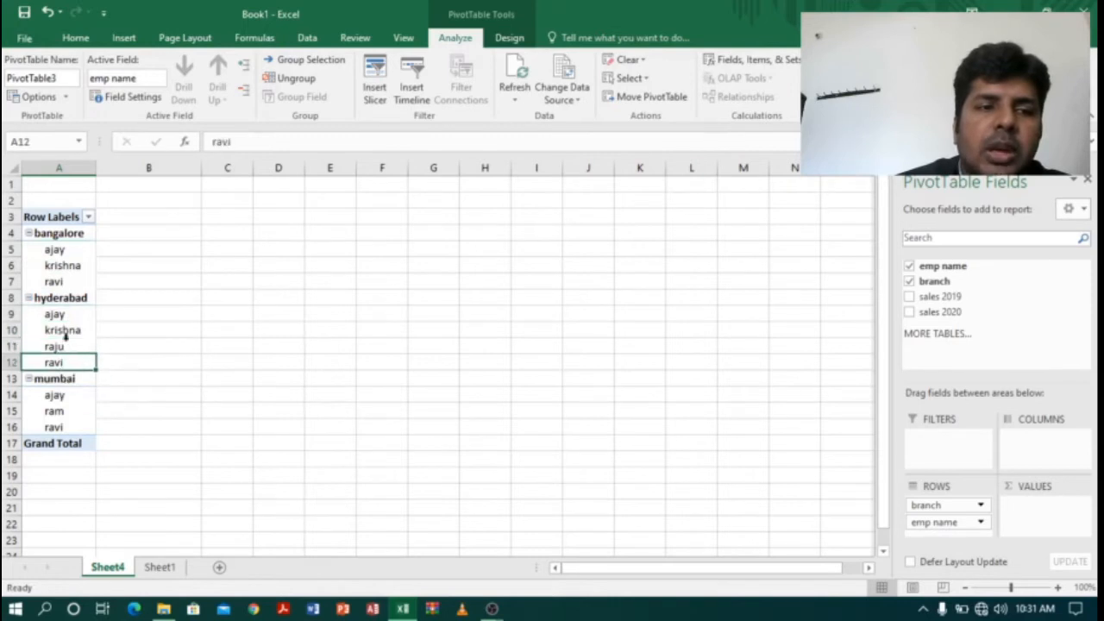
click(79, 316)
click(74, 250)
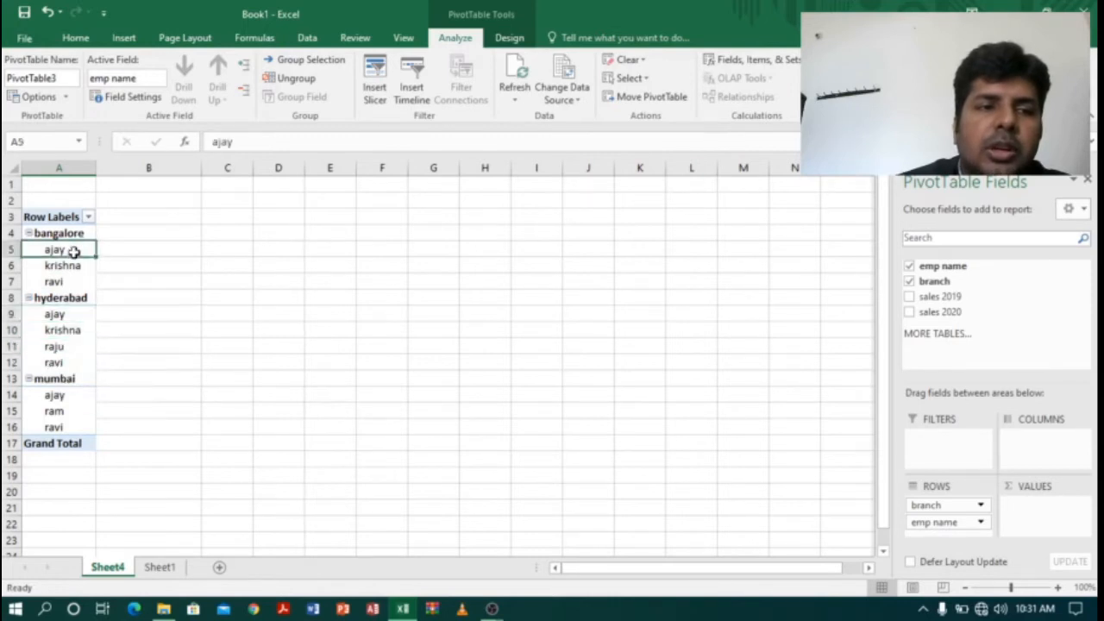
click(65, 396)
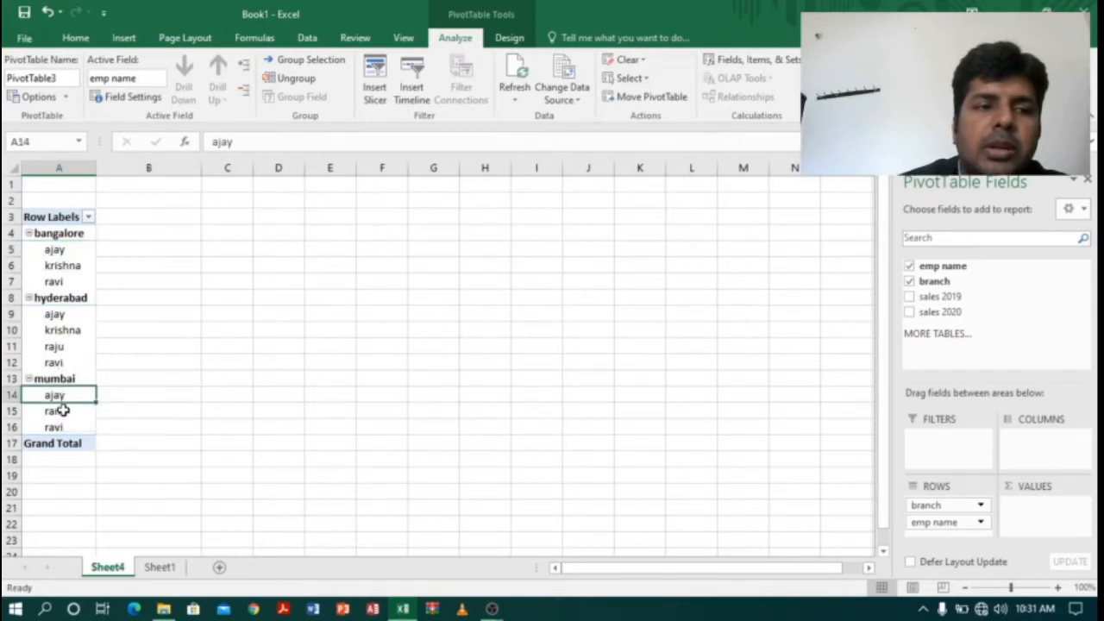
click(63, 411)
click(63, 427)
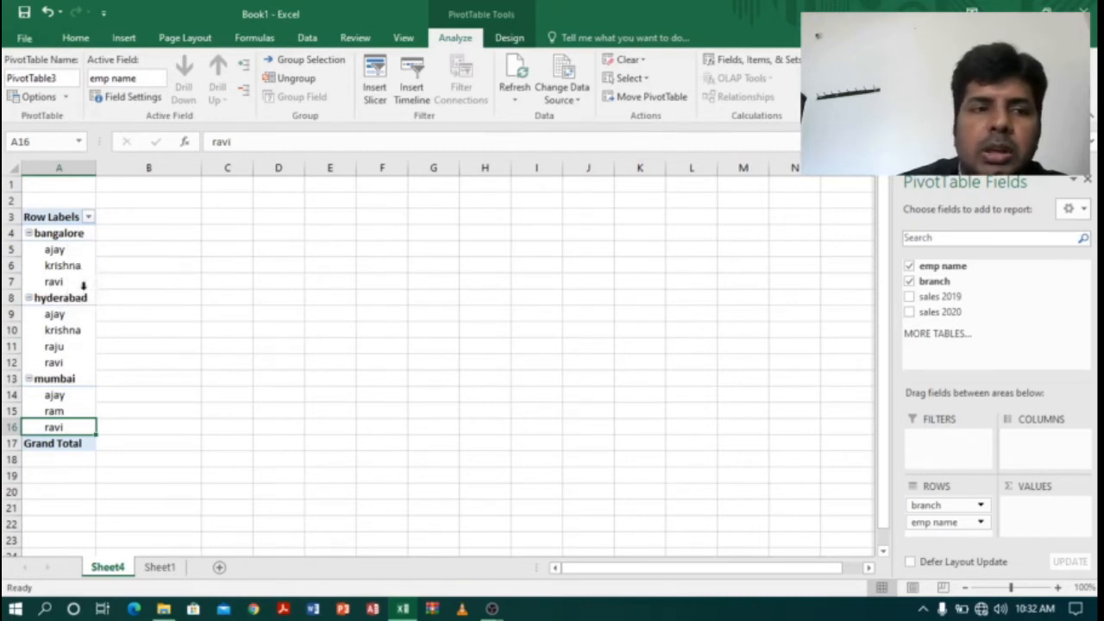
Remove emp name from the pivot table's rows and add sales 2019 to the values as a sum per branch.
click(943, 524)
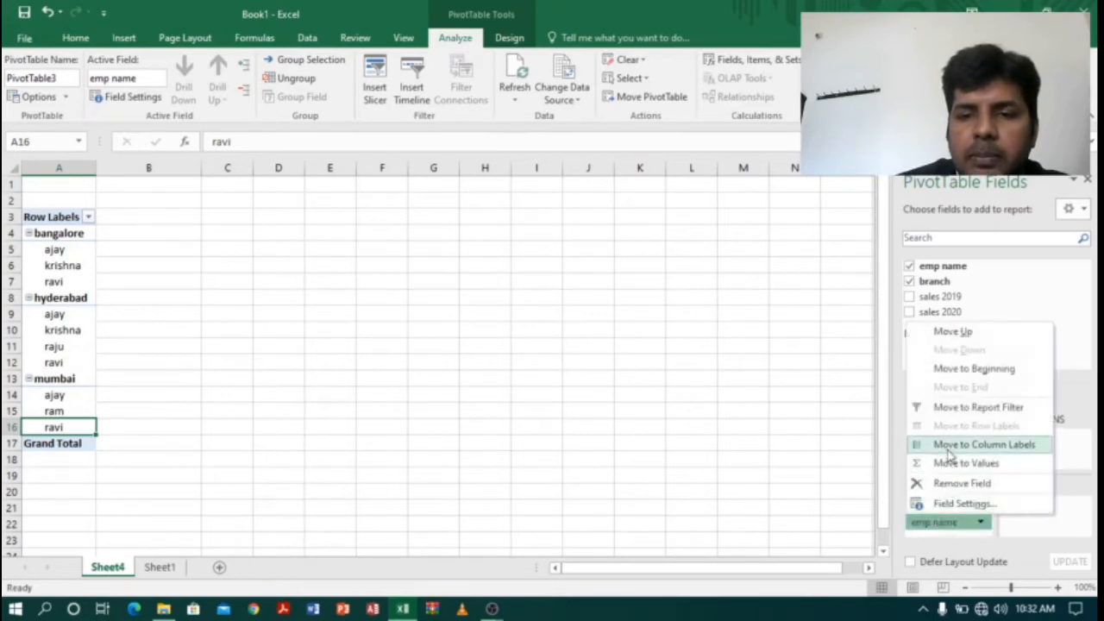
click(958, 483)
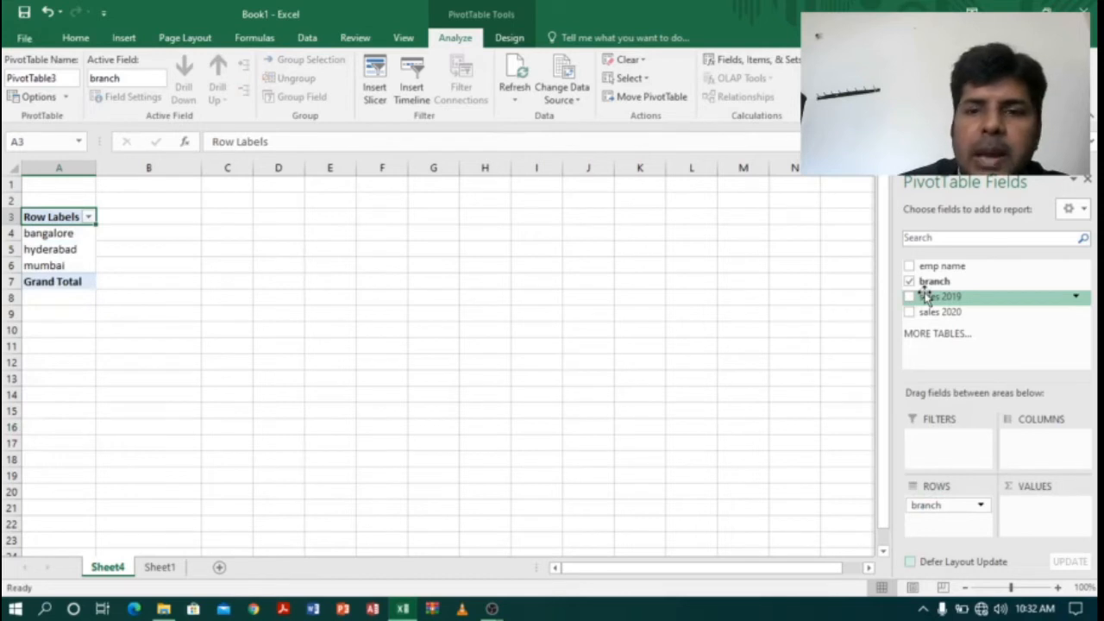
drag(924, 296, 1035, 521)
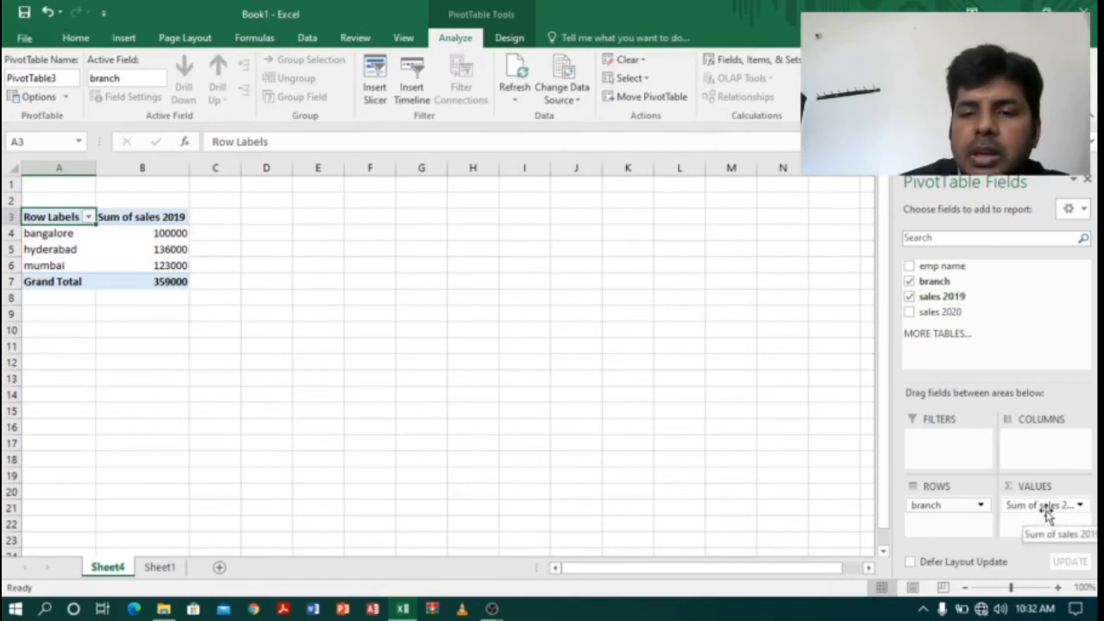
click(89, 235)
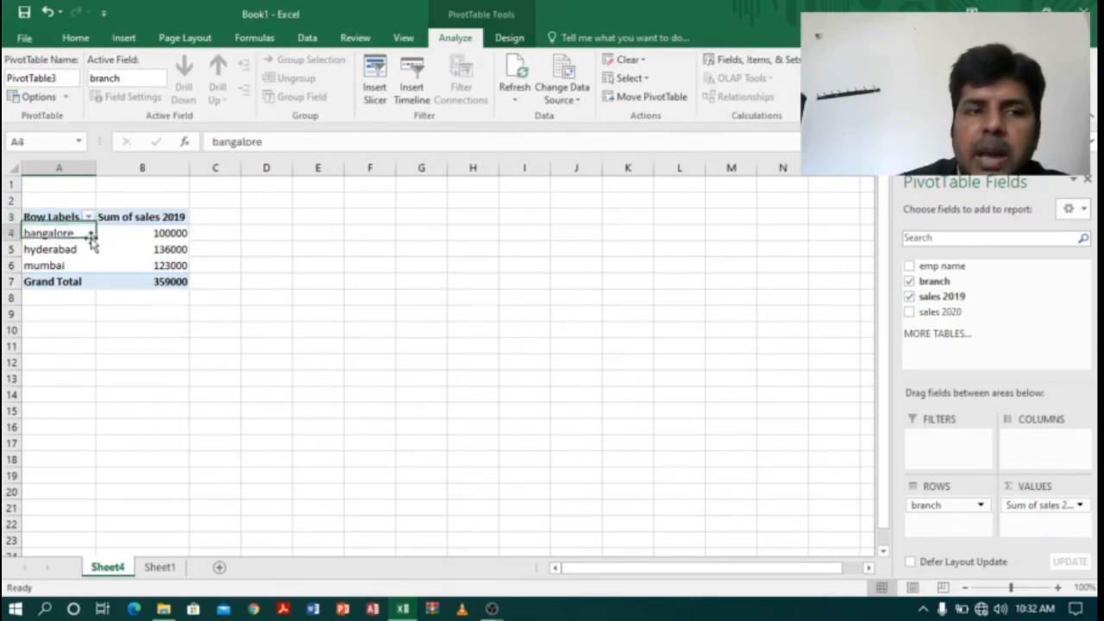
click(160, 233)
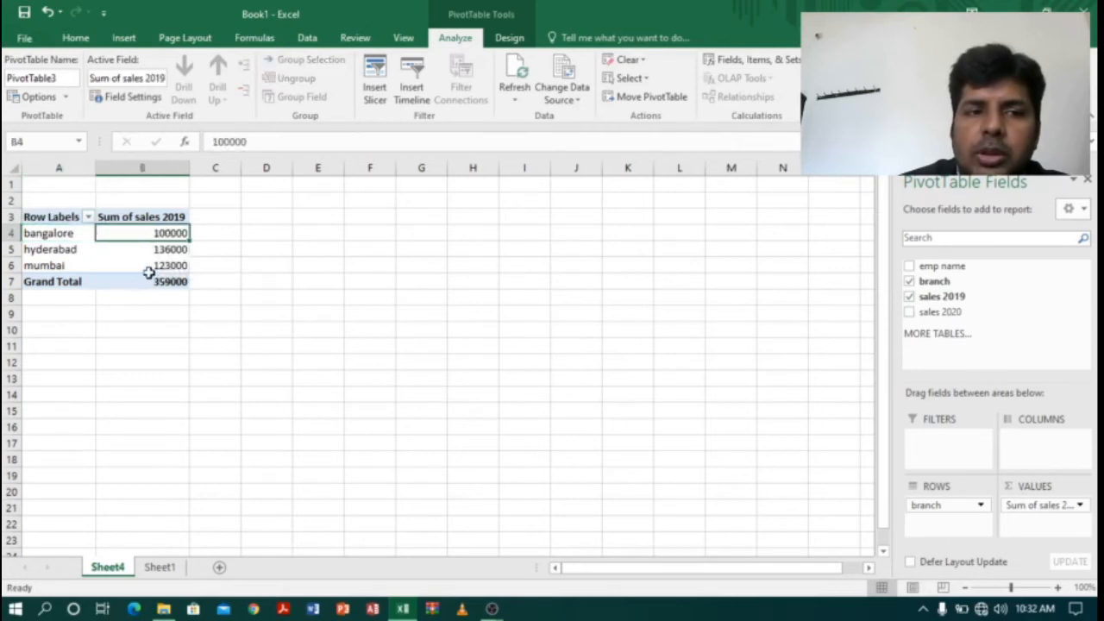
click(173, 250)
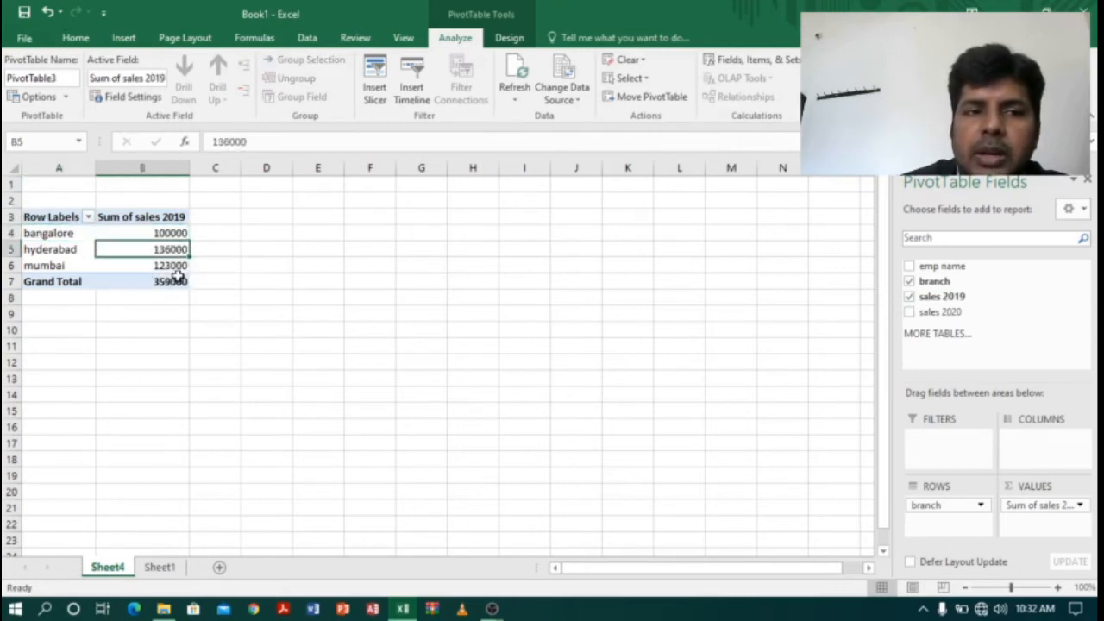
click(172, 267)
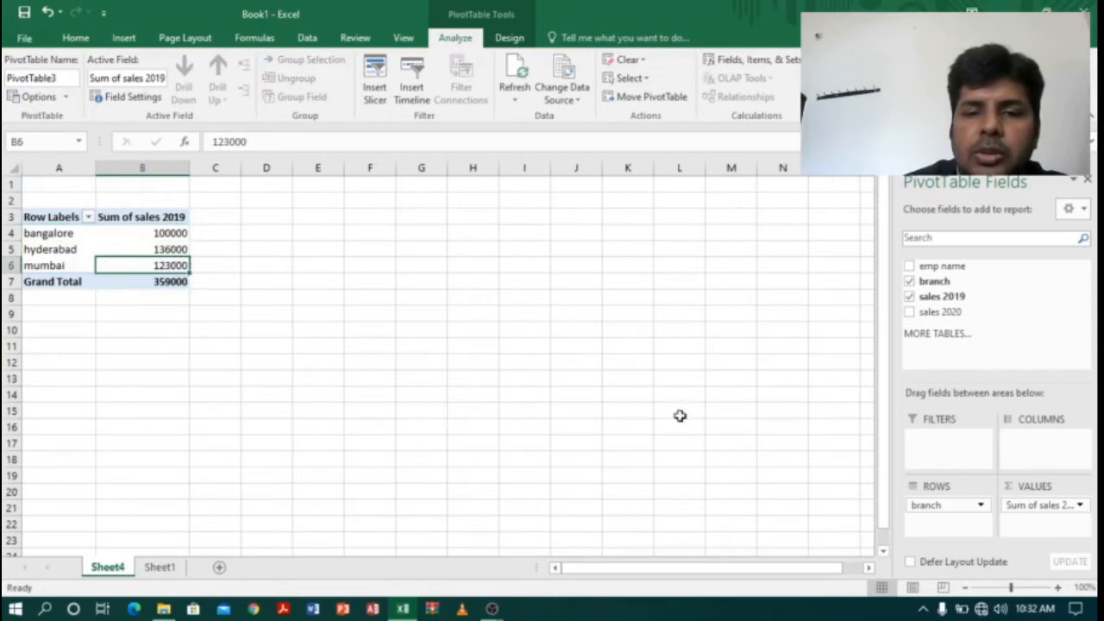
Summarise the sales 2019 value field by Max and check the maximum for each branch.
click(1080, 506)
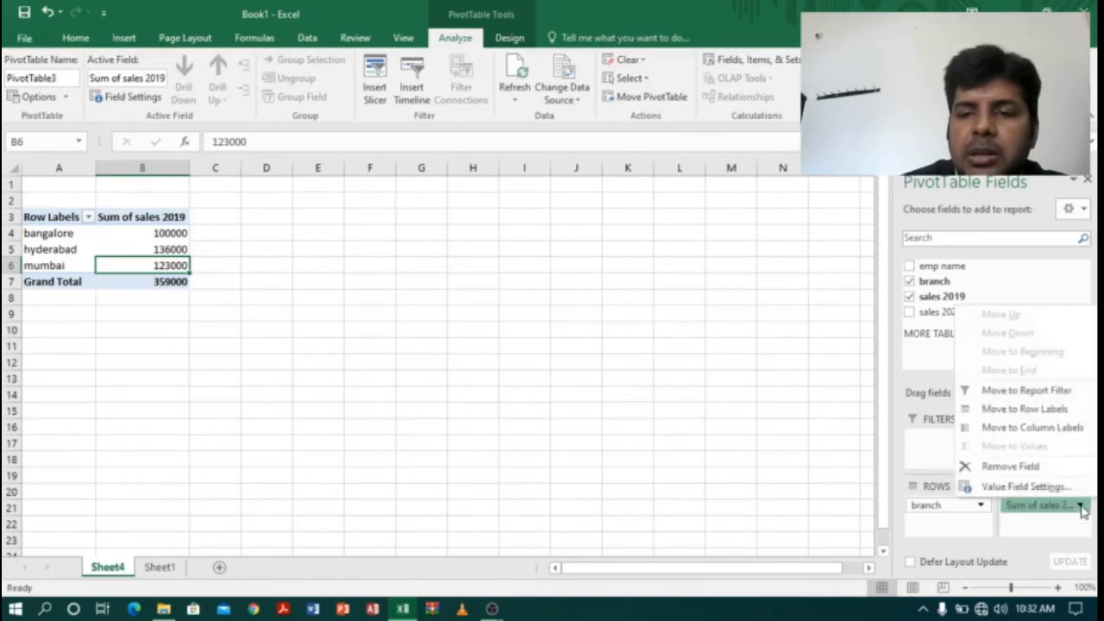
click(1011, 486)
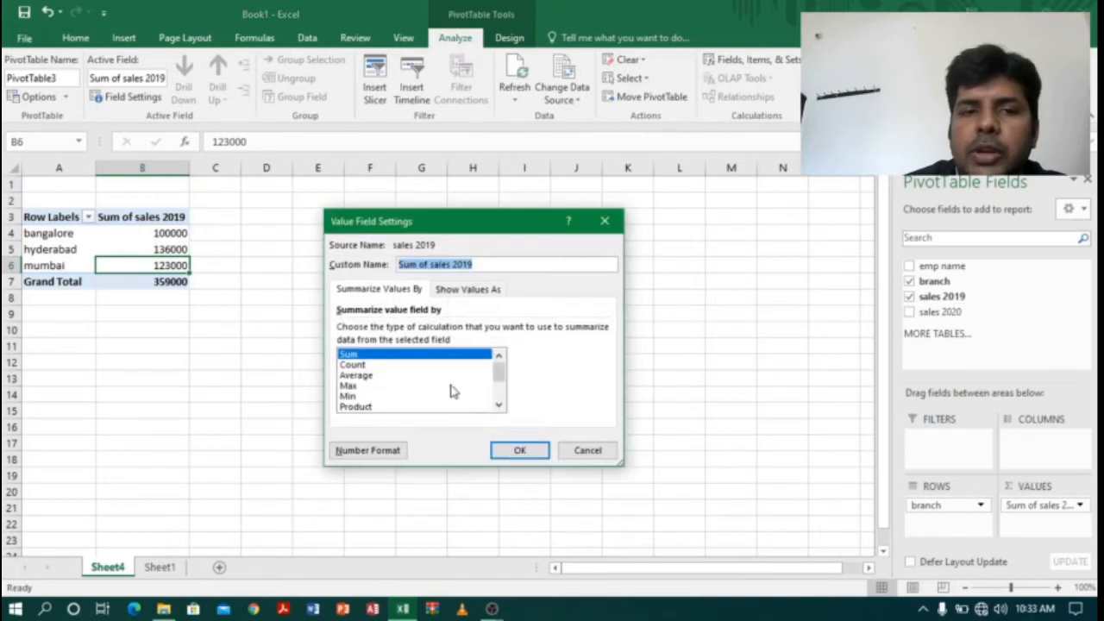
click(369, 387)
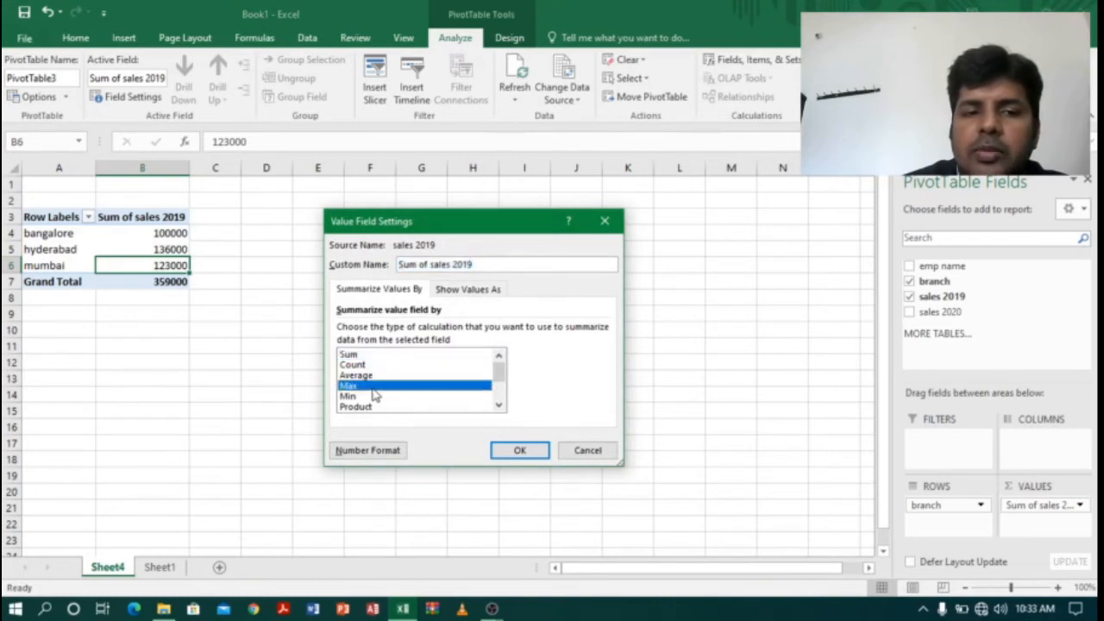
click(518, 450)
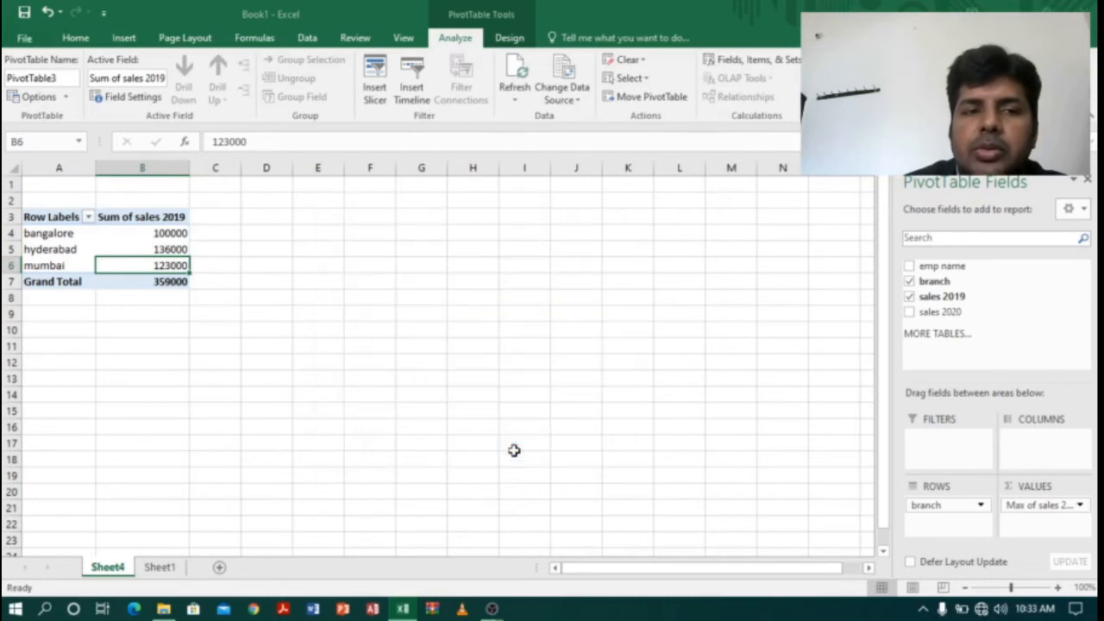
click(175, 235)
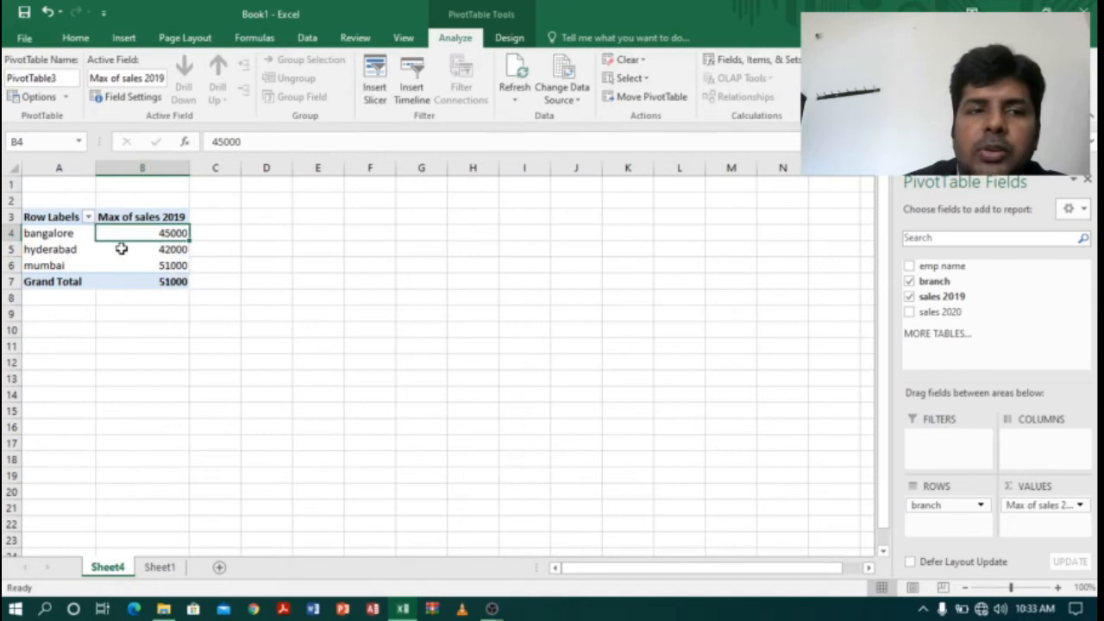
click(162, 250)
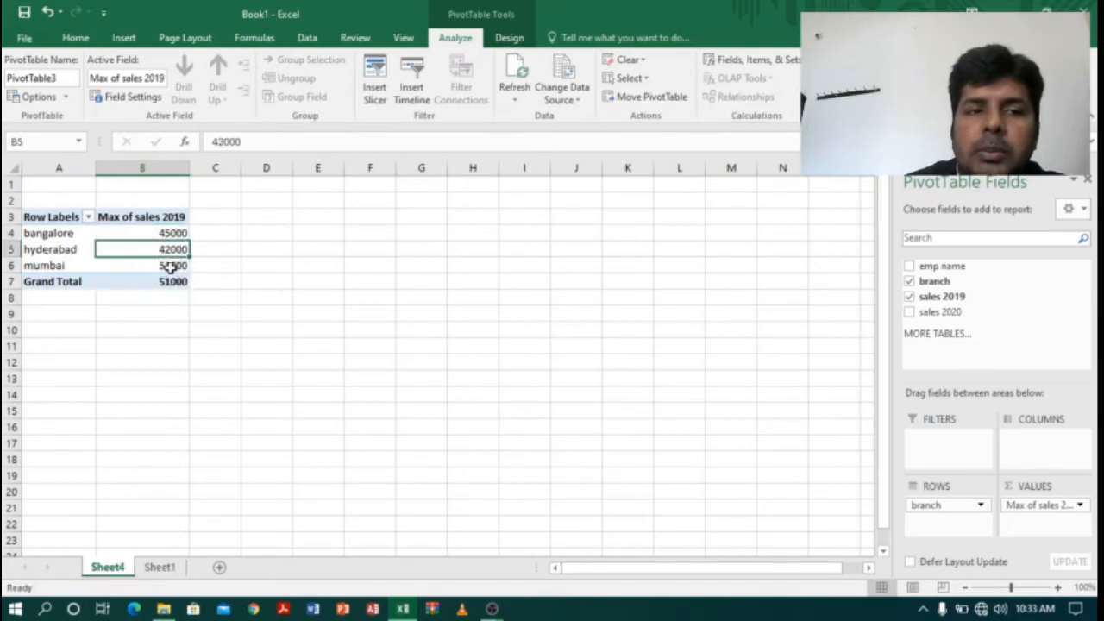
click(164, 266)
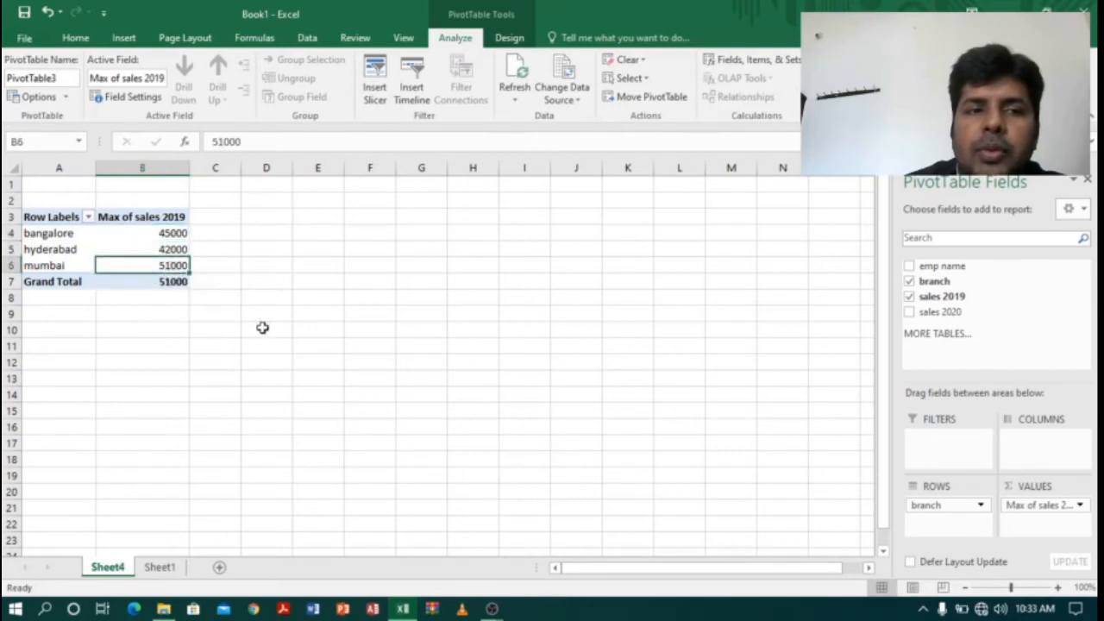
Set the sales 2019 value field back to Sum and select the three branch rows with their sums.
click(1080, 506)
click(1043, 488)
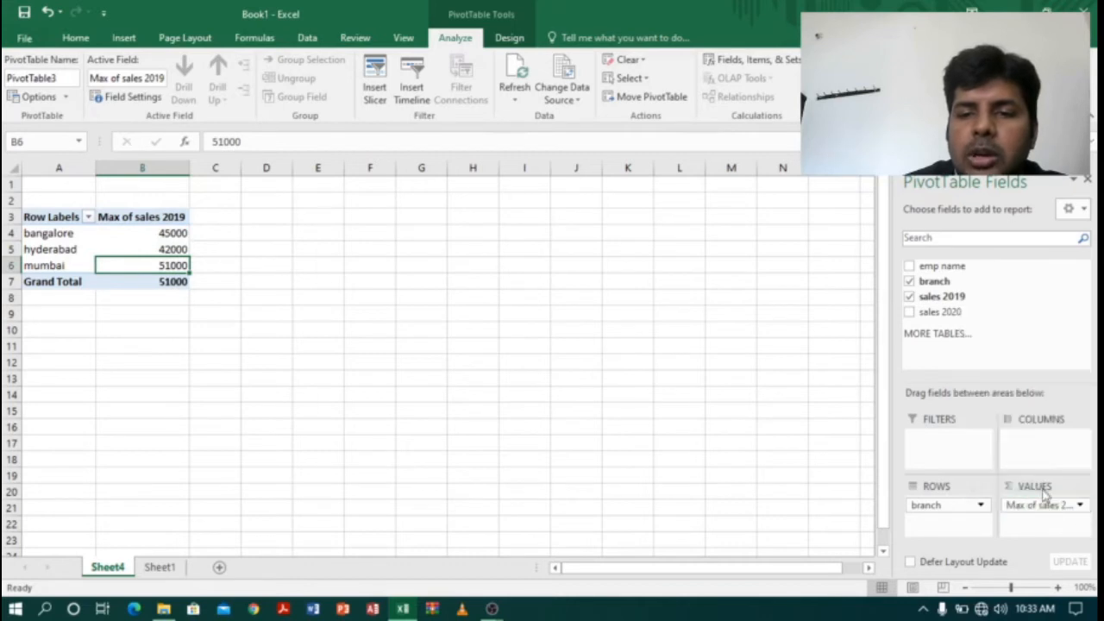
click(360, 355)
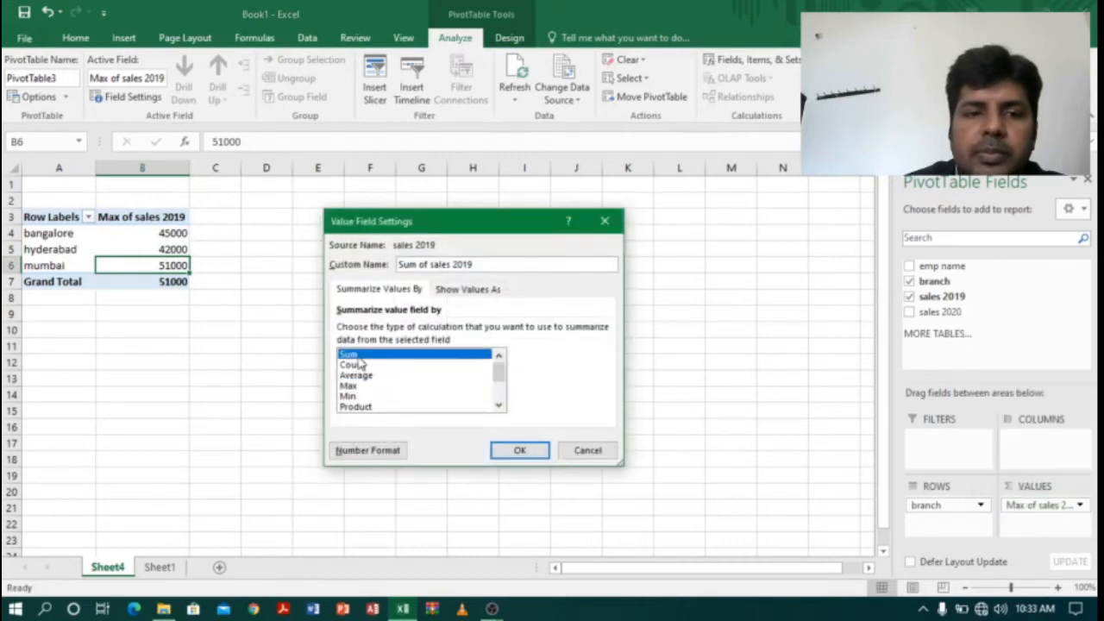
click(520, 450)
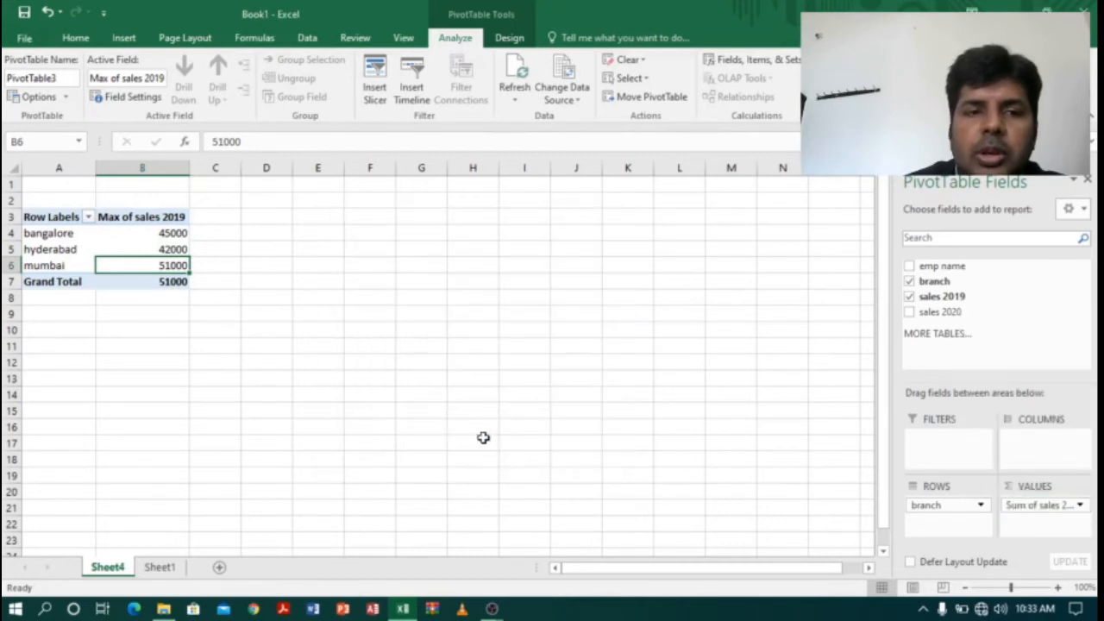
click(228, 227)
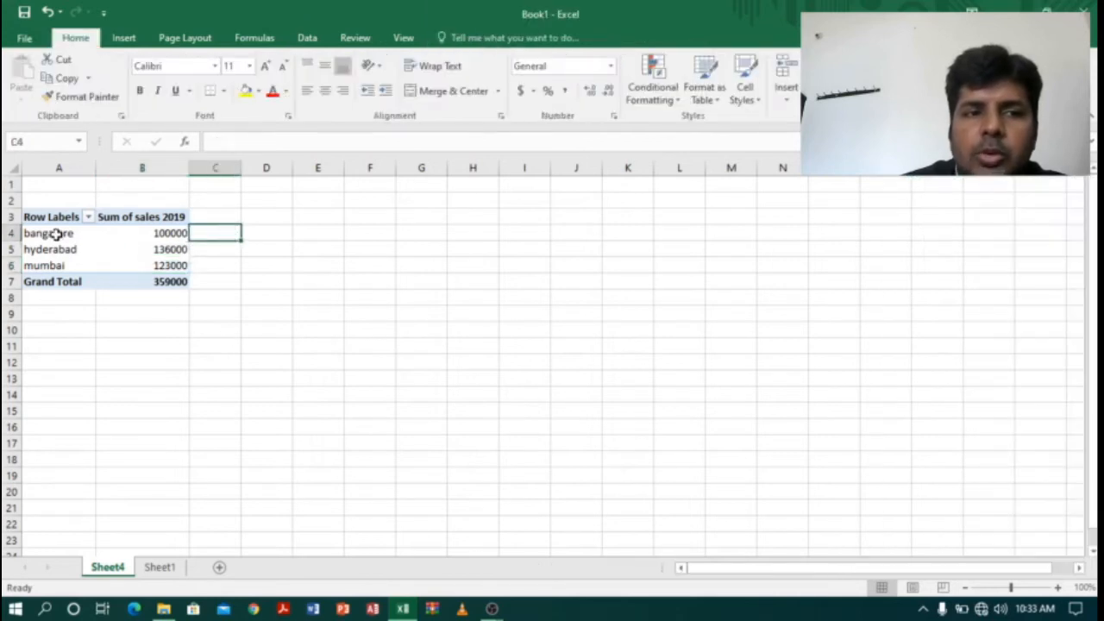
drag(54, 233, 160, 264)
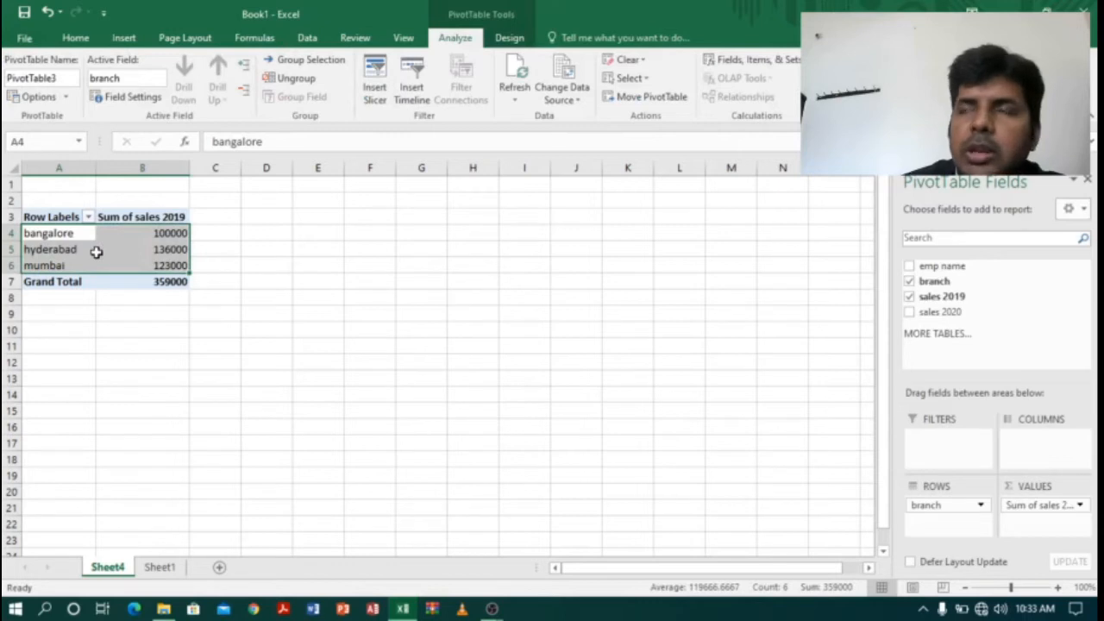
mouse_move(96, 251)
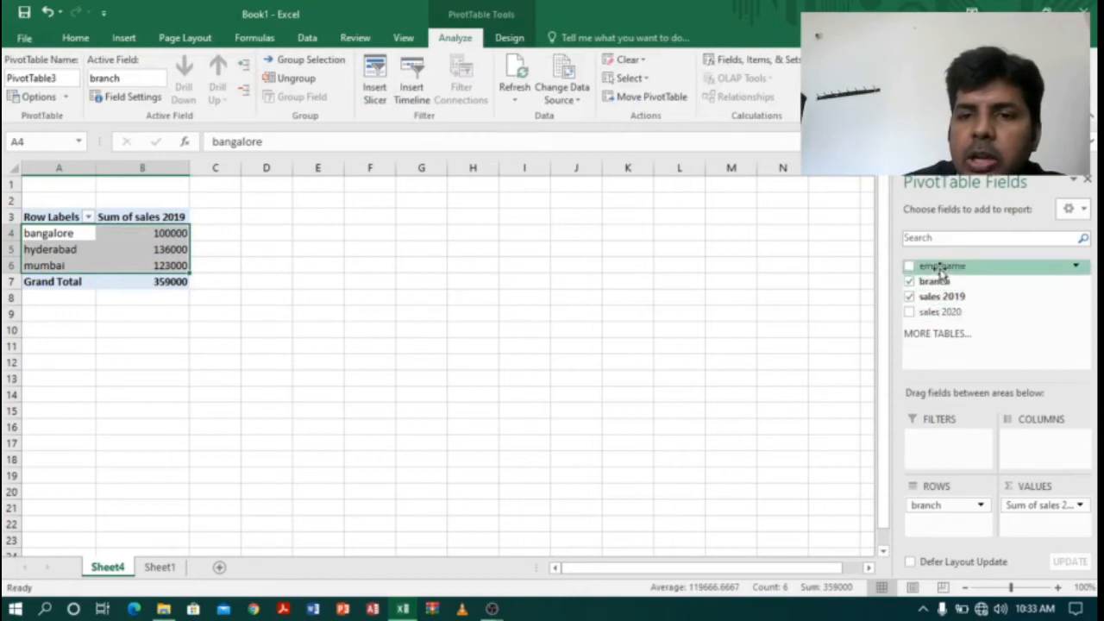
Add emp name to the pivot table's columns and slightly narrow column B.
drag(939, 266, 1035, 444)
click(96, 315)
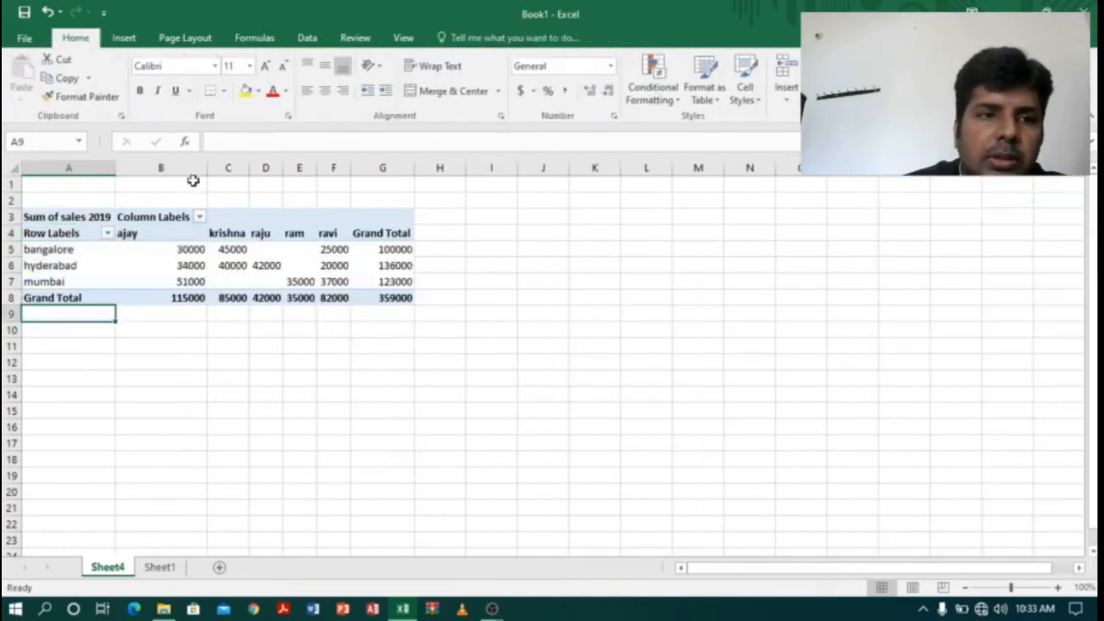
drag(205, 167, 195, 168)
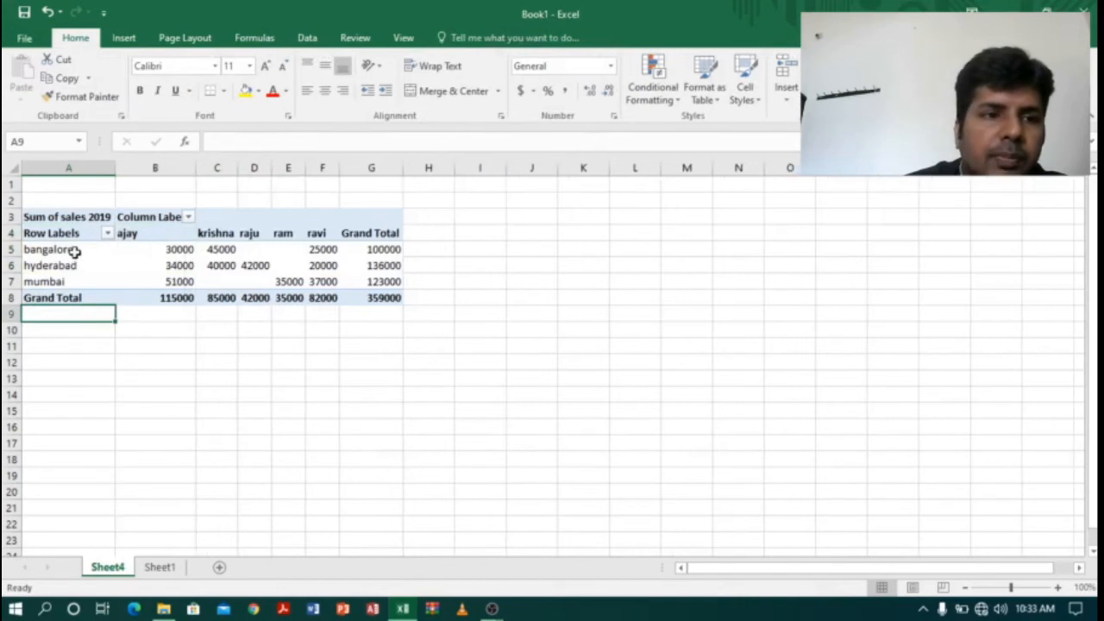
Examine the branch rows, the employee columns, and the first employee's 2019 sales per branch and grand total.
drag(75, 250, 64, 275)
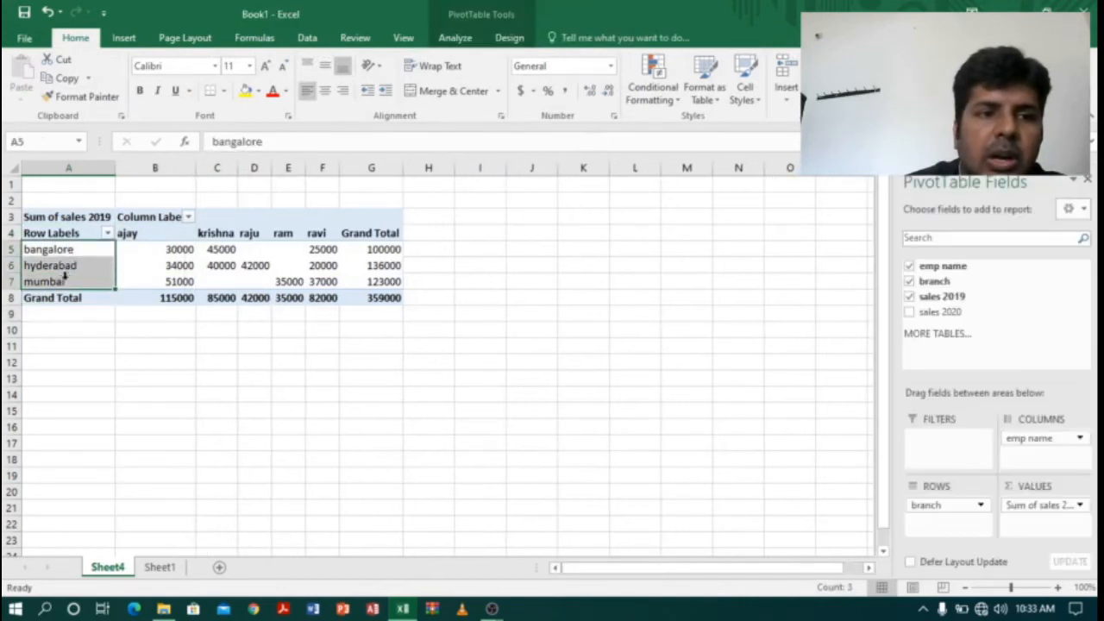
drag(133, 232, 321, 234)
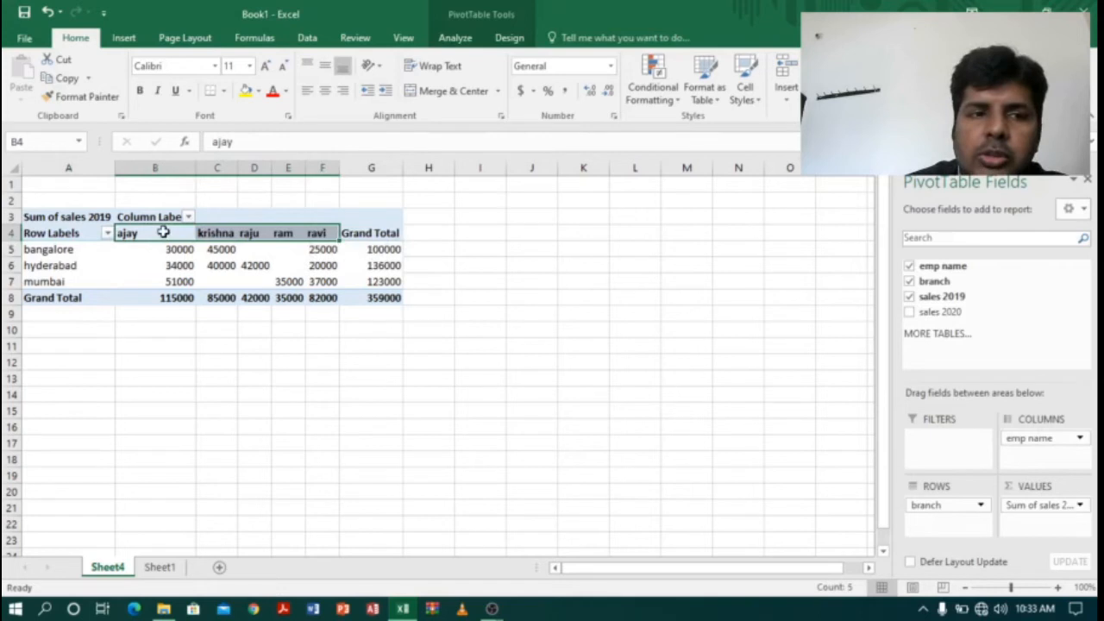
click(148, 298)
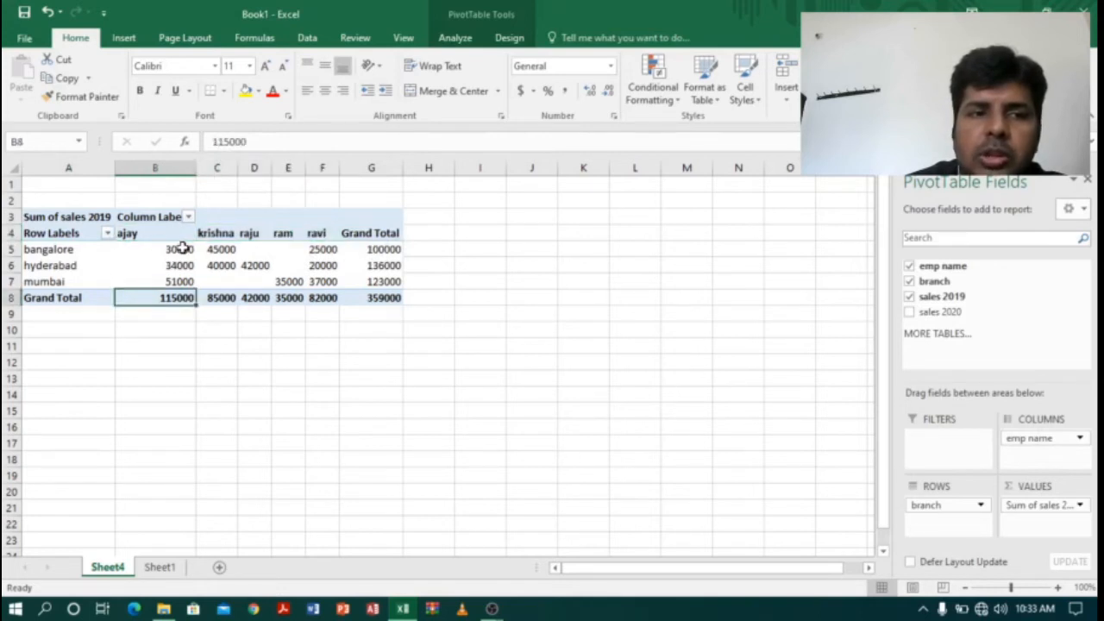
click(181, 249)
click(182, 265)
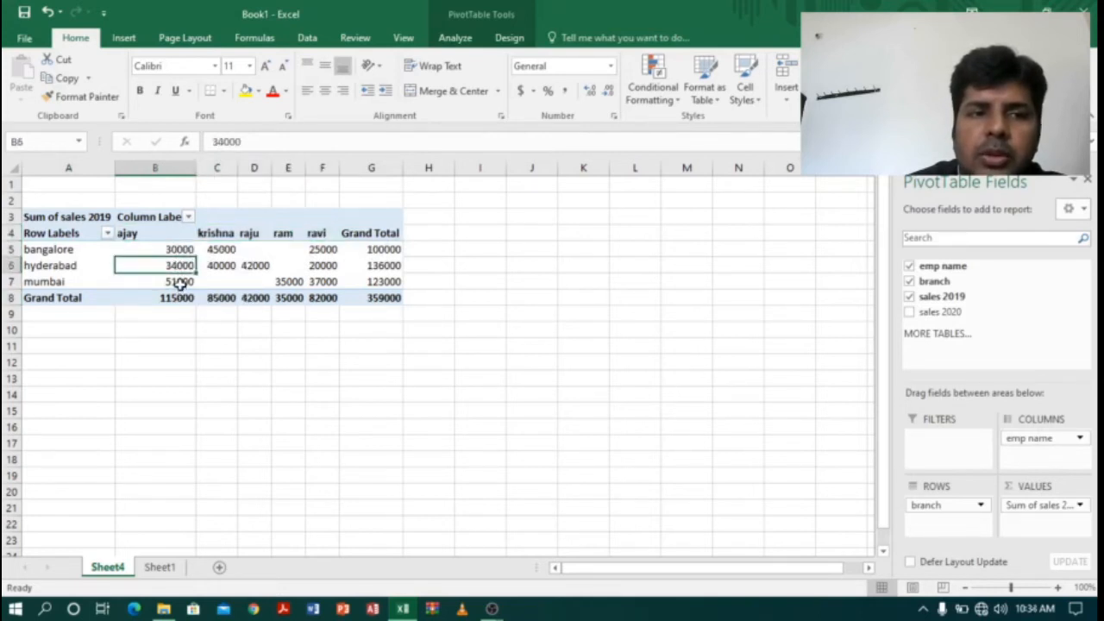
click(178, 282)
click(168, 298)
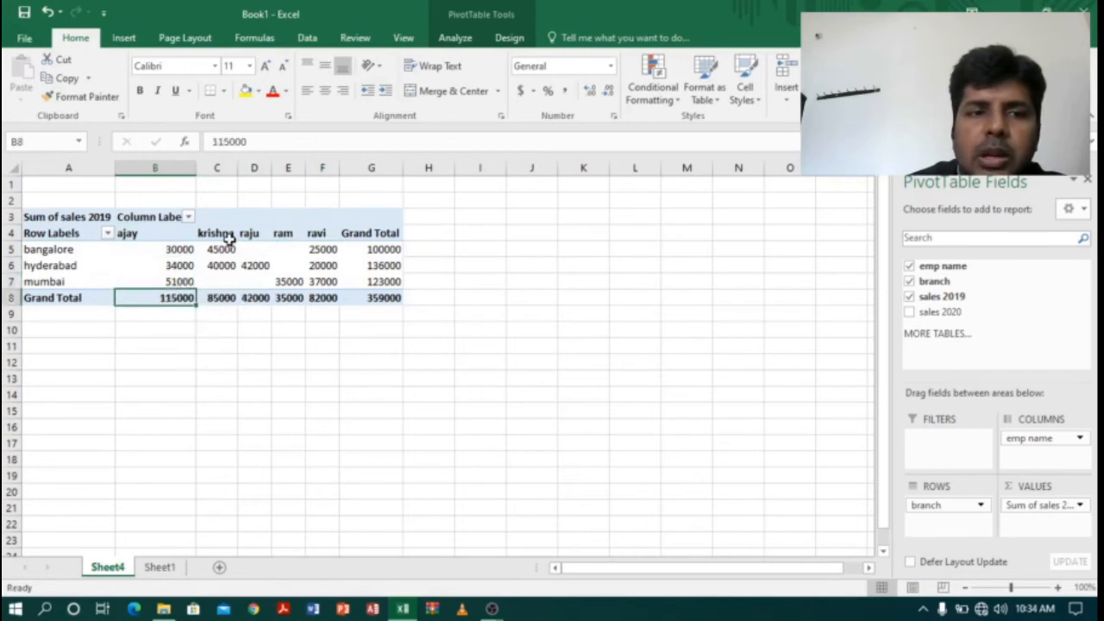
Examine the remaining employees' 2019 sales columns, each branch row, and the grand totals by branch, by employee and overall.
drag(223, 233, 218, 293)
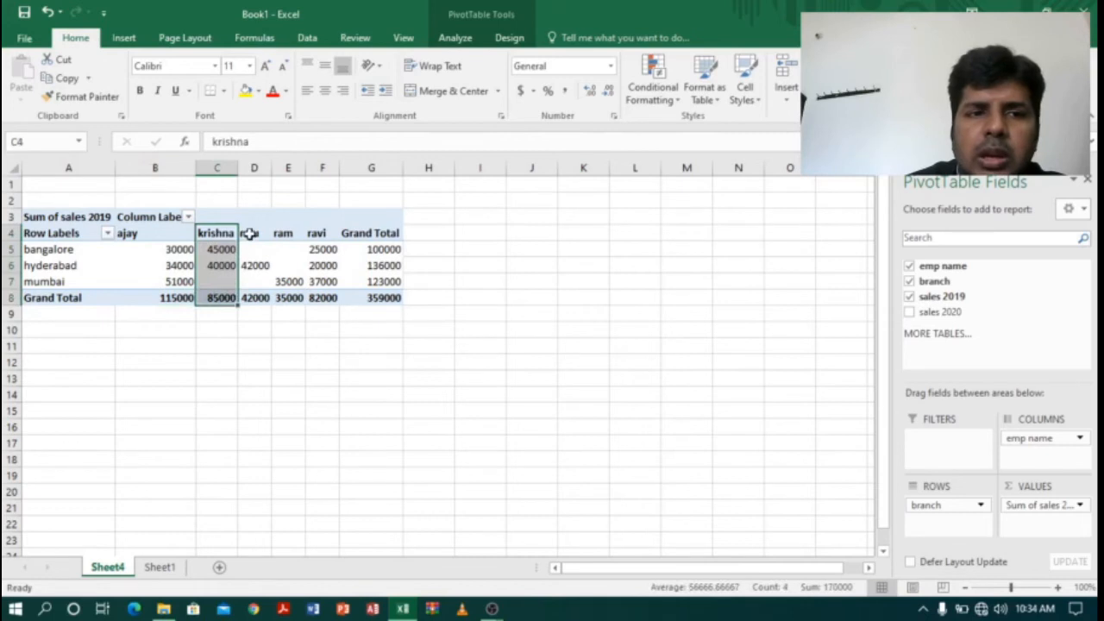
drag(250, 233, 255, 298)
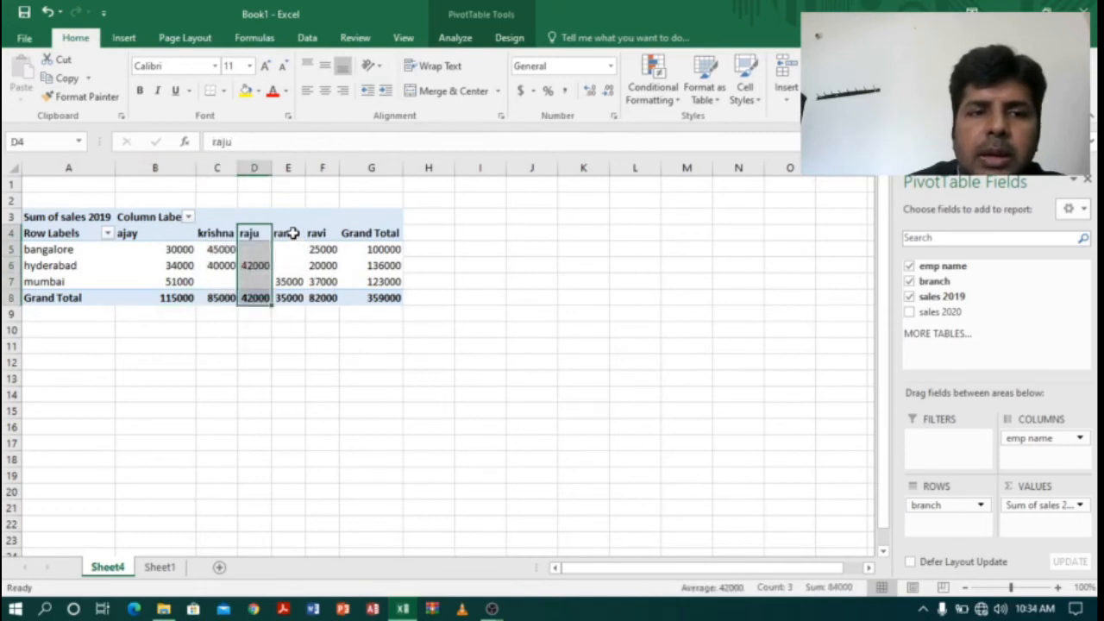
drag(292, 233, 289, 295)
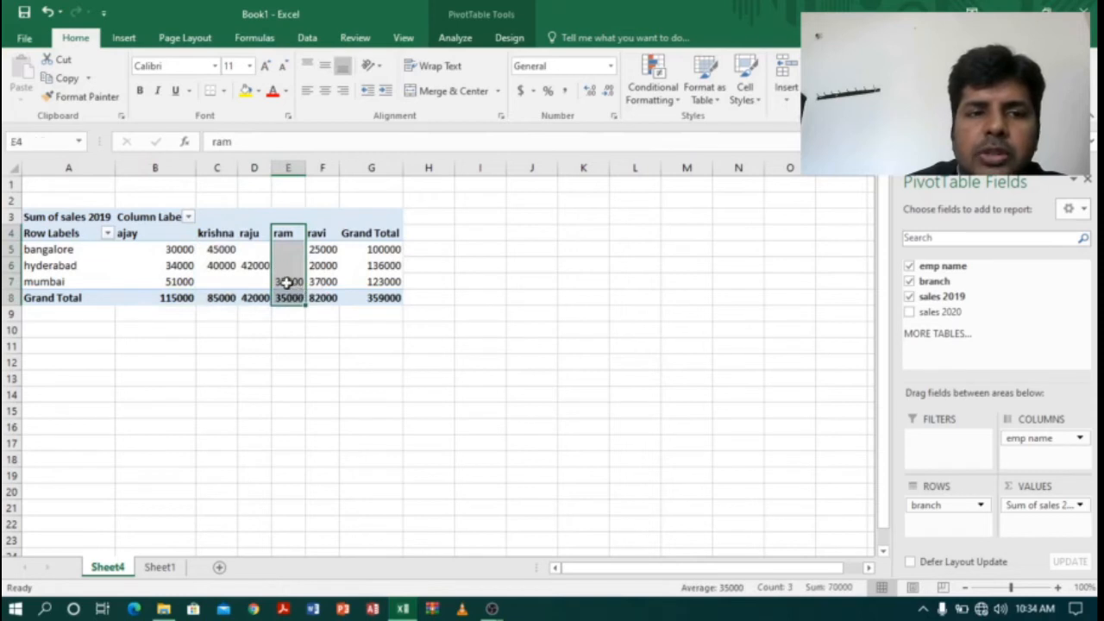
drag(317, 233, 323, 298)
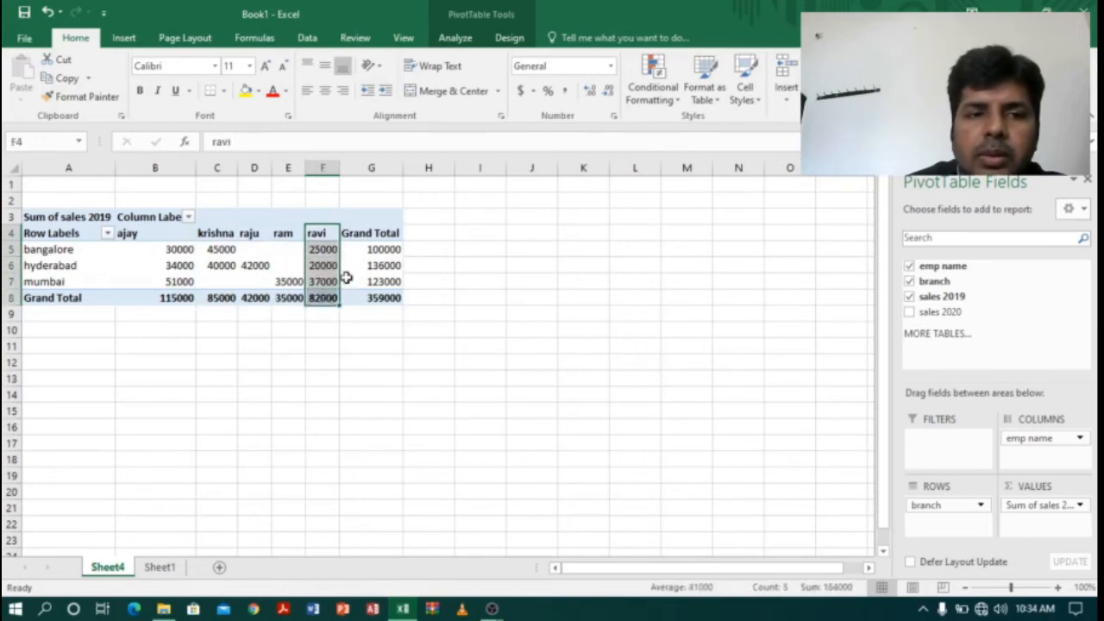
click(42, 250)
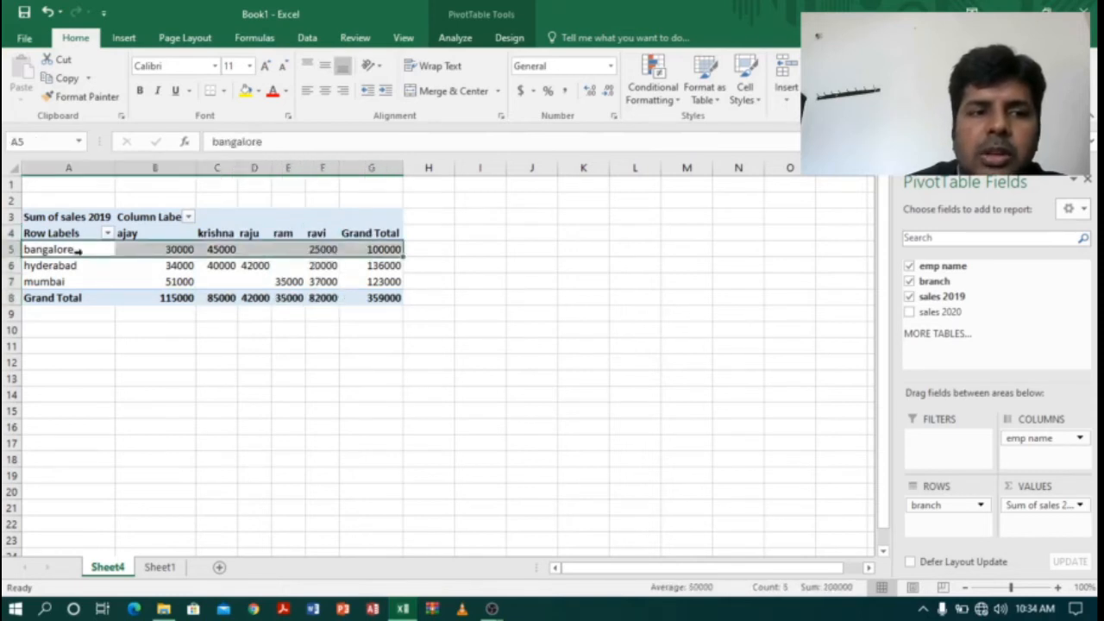
click(39, 266)
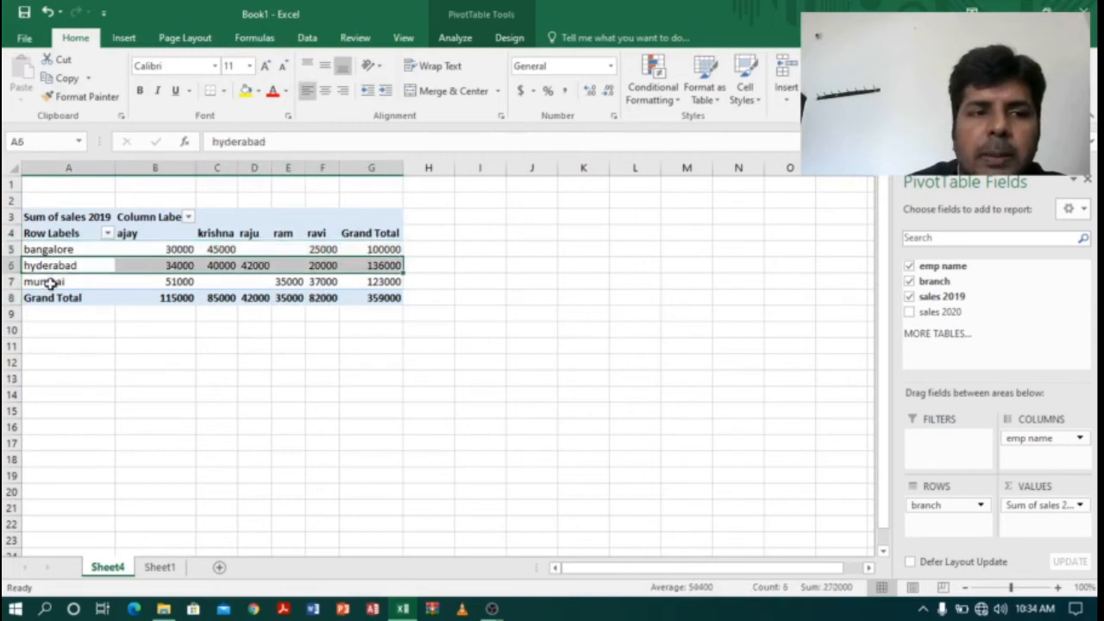
click(52, 282)
click(383, 298)
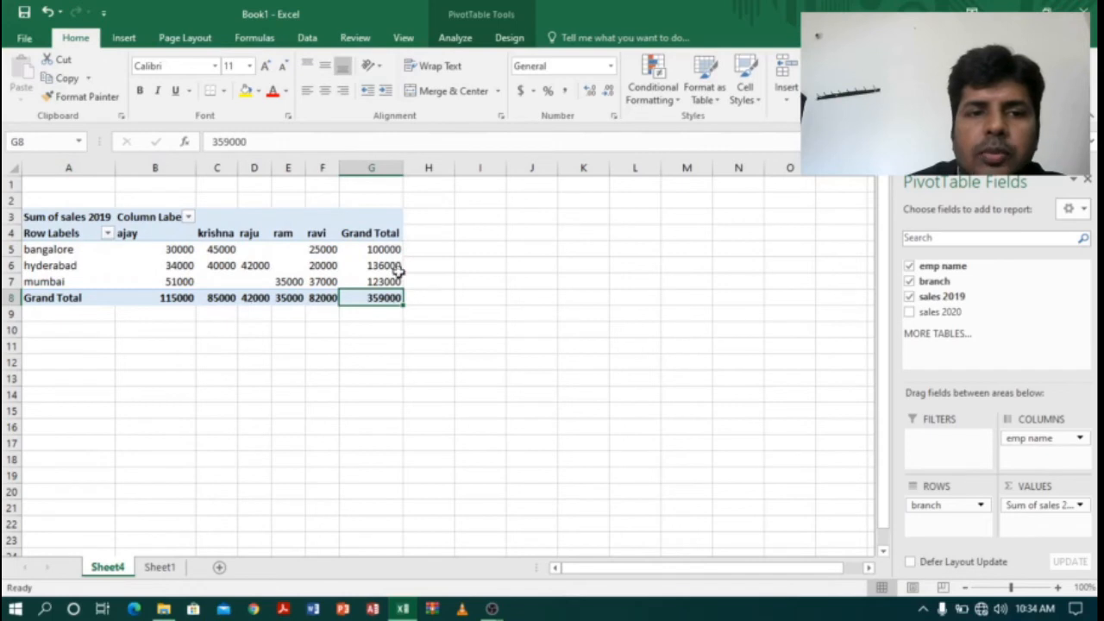
drag(370, 250, 374, 278)
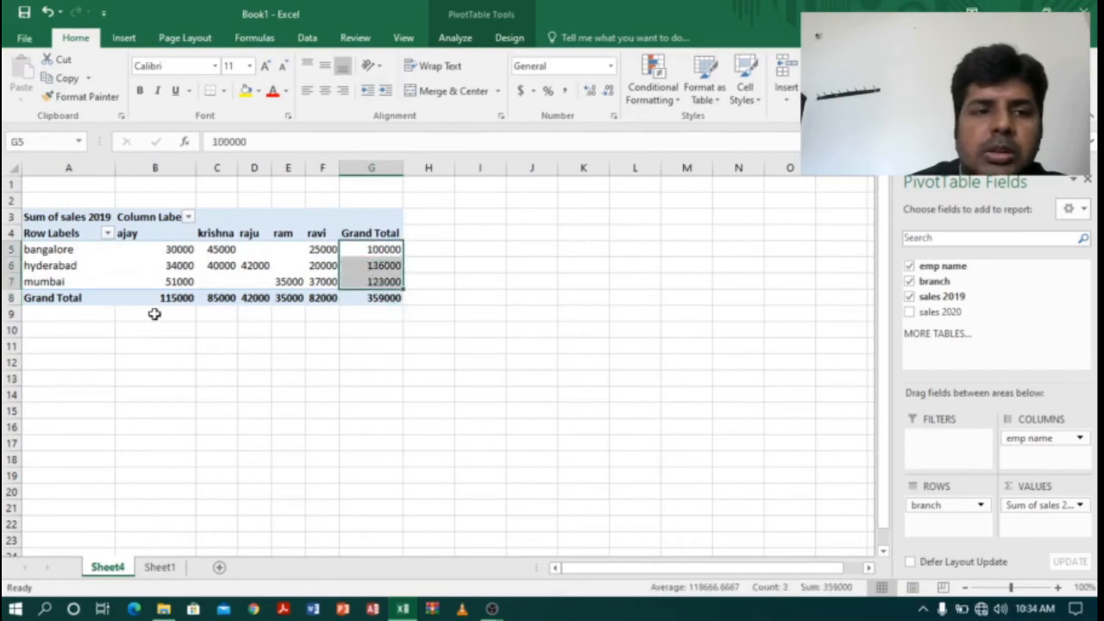
drag(164, 299, 328, 299)
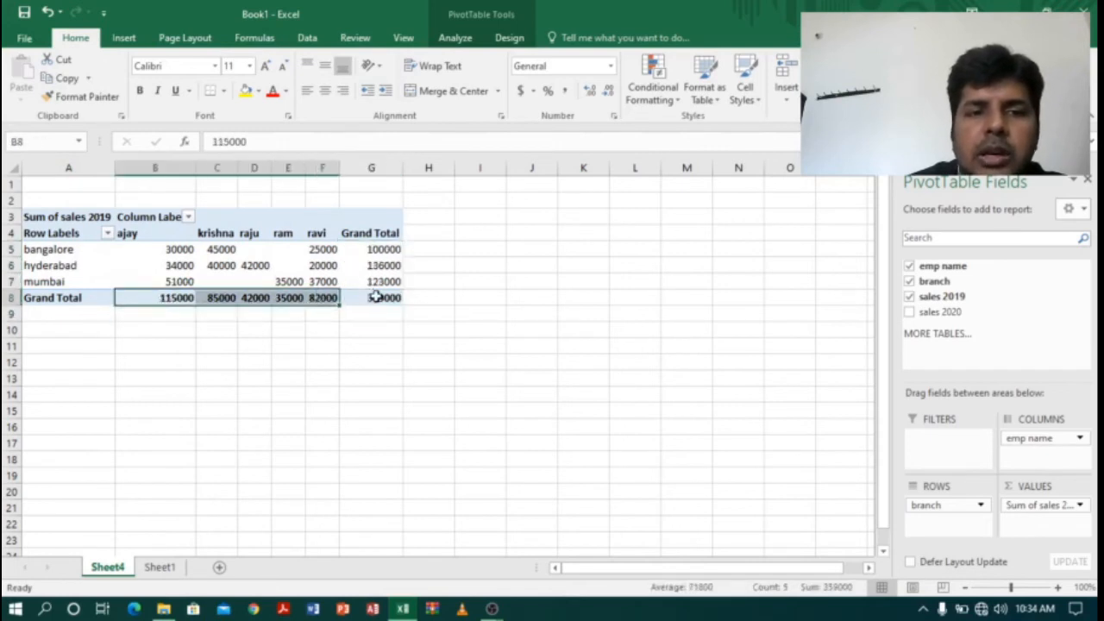
click(376, 297)
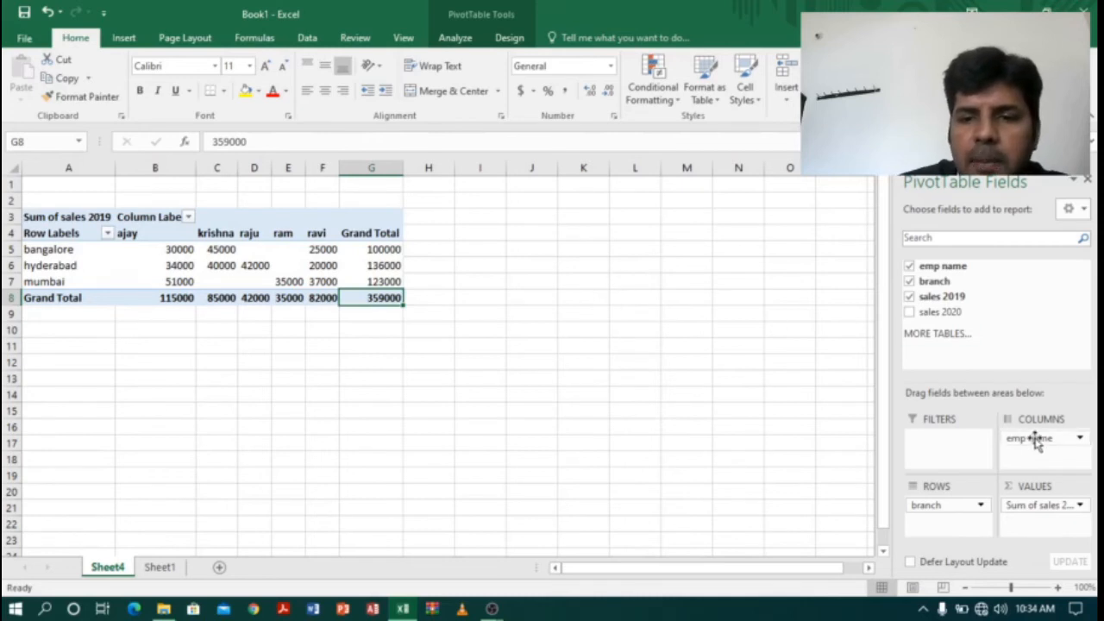
Move emp name from columns to rows beneath branch, and add sales 2020 to the values below sales 2019.
drag(1032, 438, 938, 521)
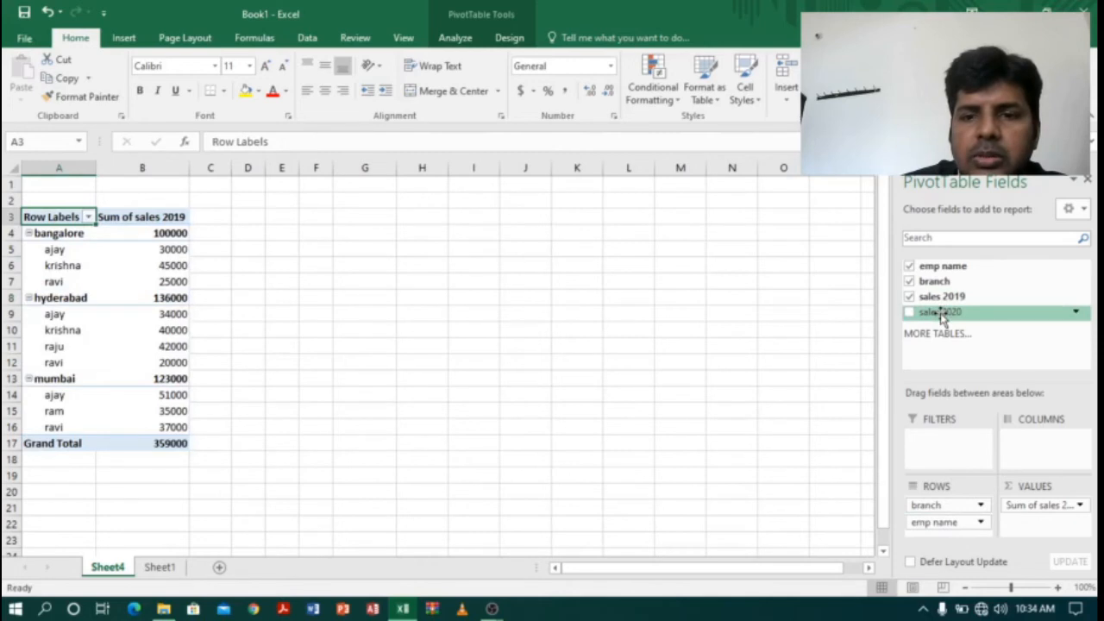
drag(942, 315, 1041, 532)
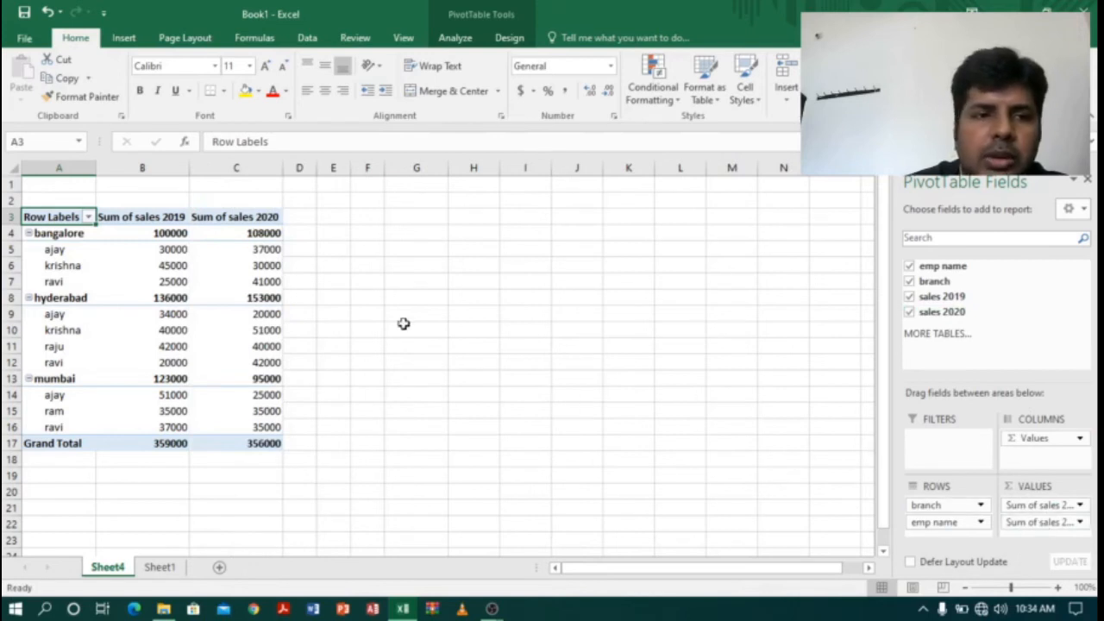
Compare the 2019 and 2020 sales totals of bangalore, hyderabad and mumbai, and review bangalore's employees with their sales for both years.
click(158, 267)
click(62, 236)
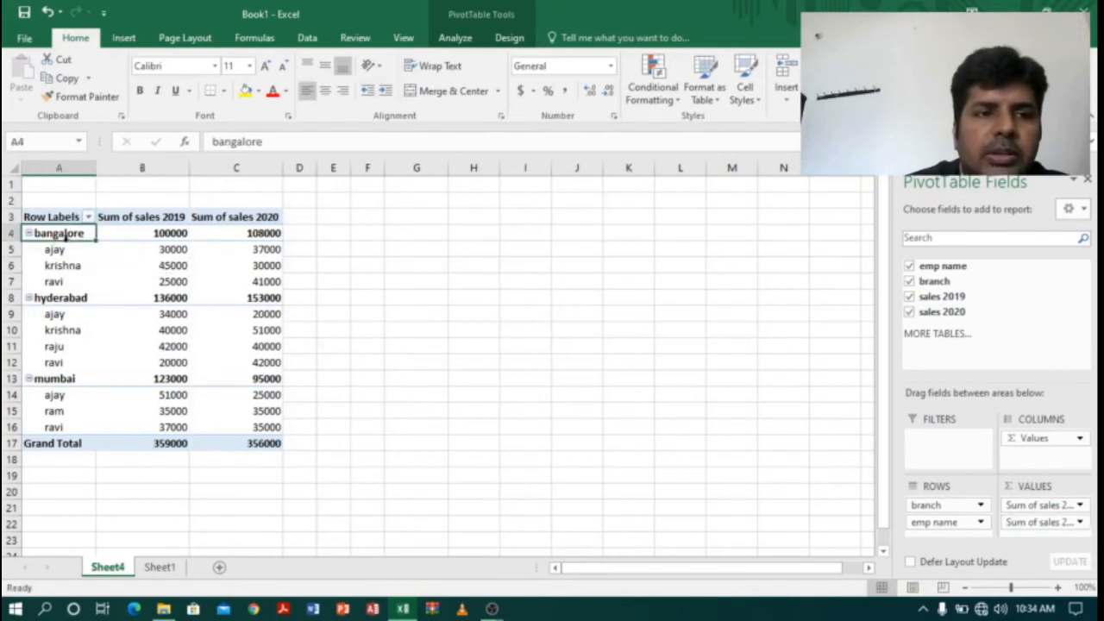
click(176, 235)
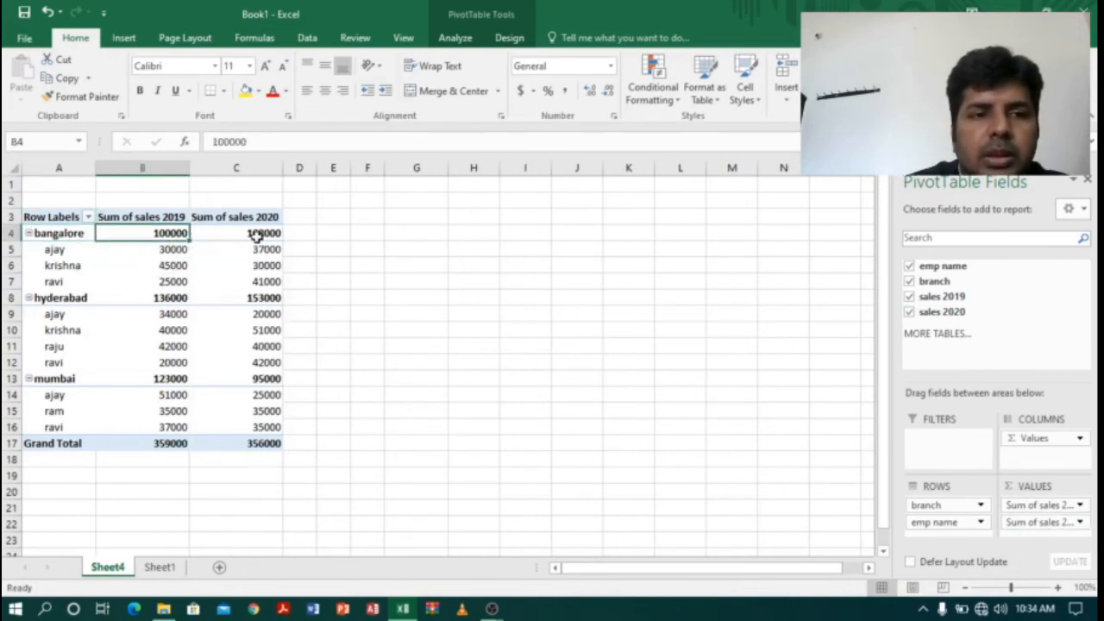
click(256, 236)
click(90, 298)
click(150, 298)
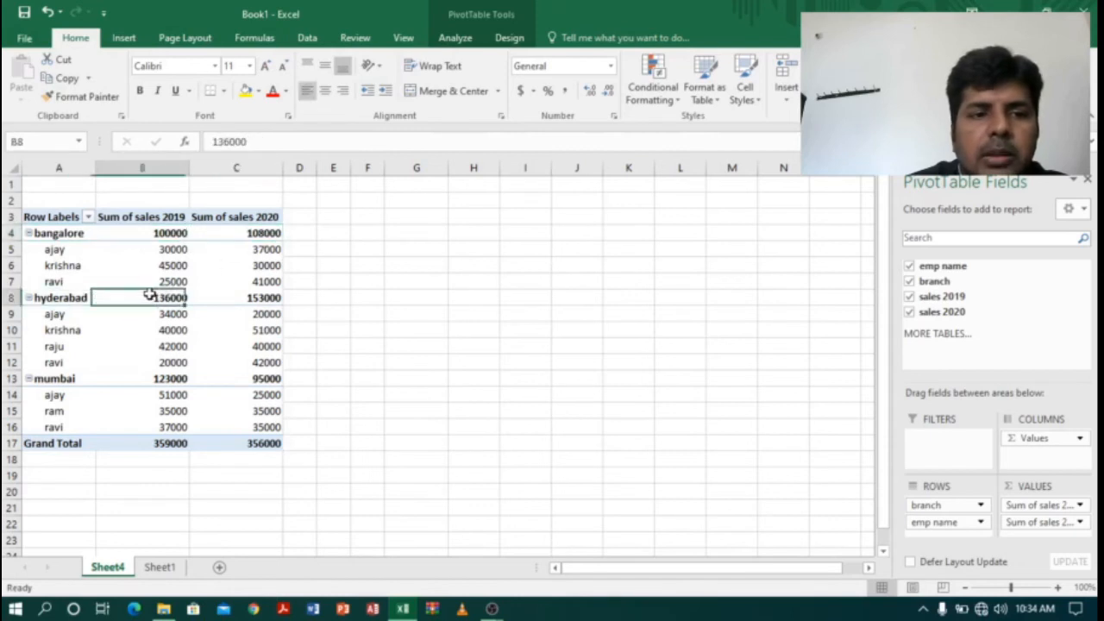
click(272, 299)
click(170, 378)
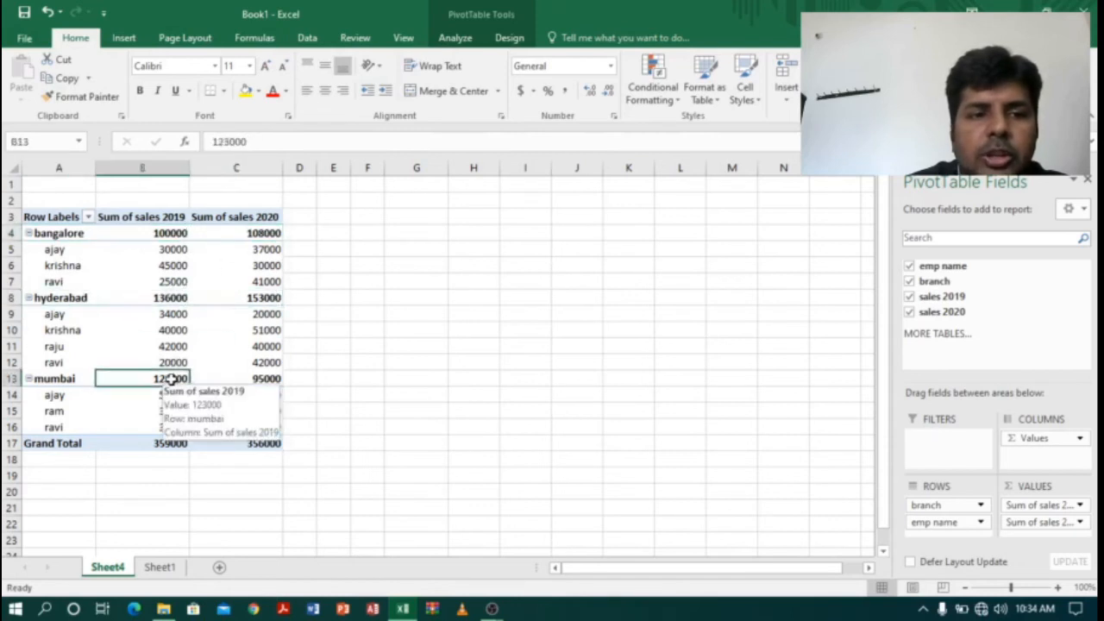
click(261, 378)
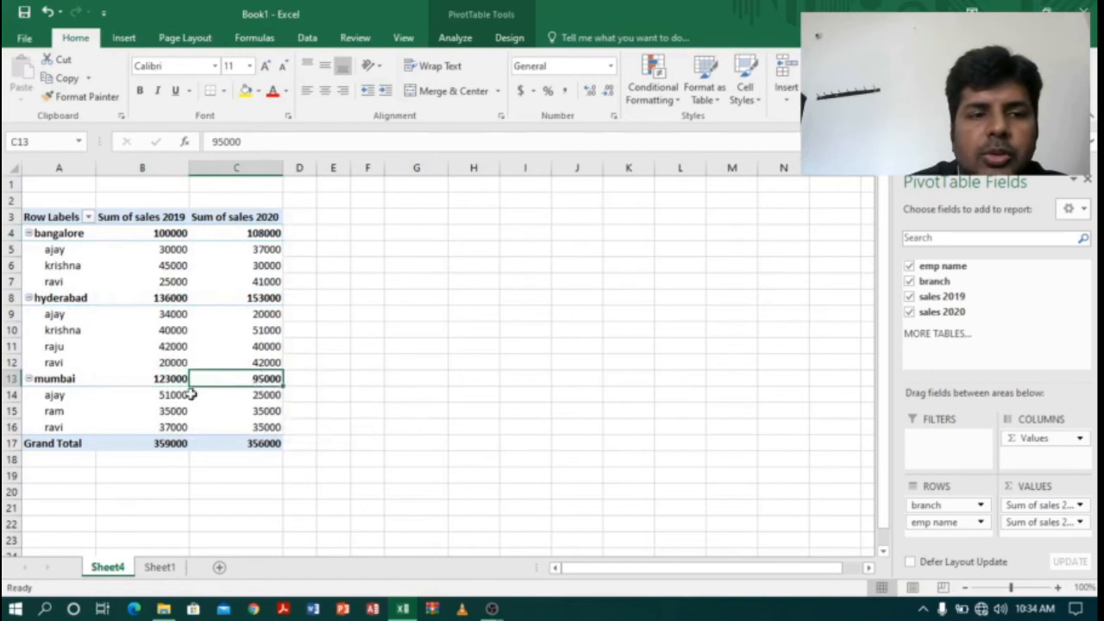
drag(59, 249, 61, 284)
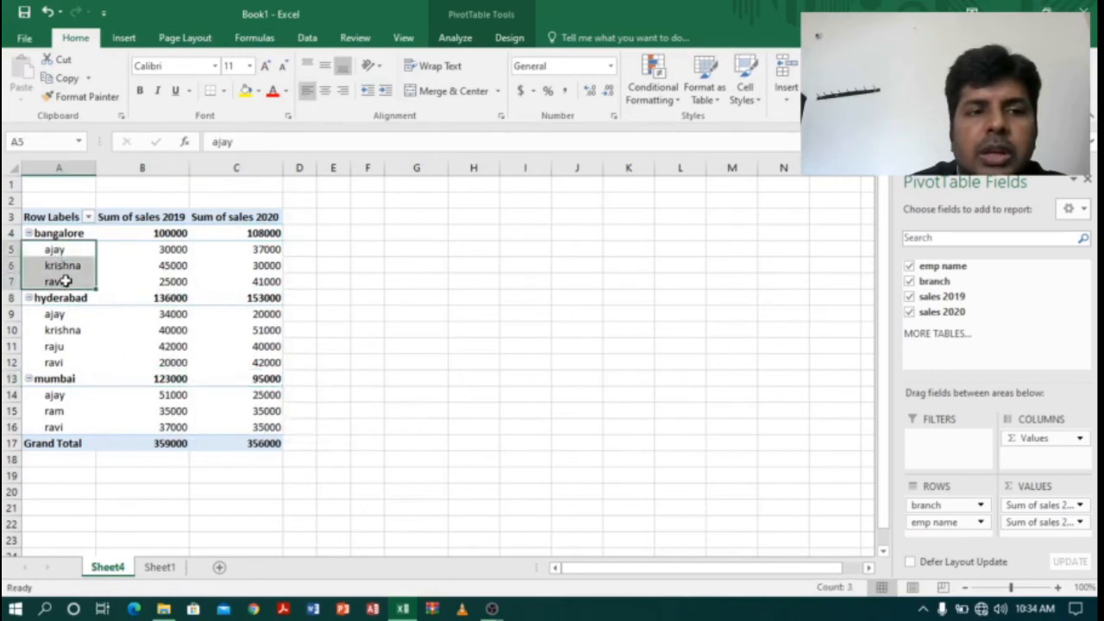
drag(178, 249, 195, 279)
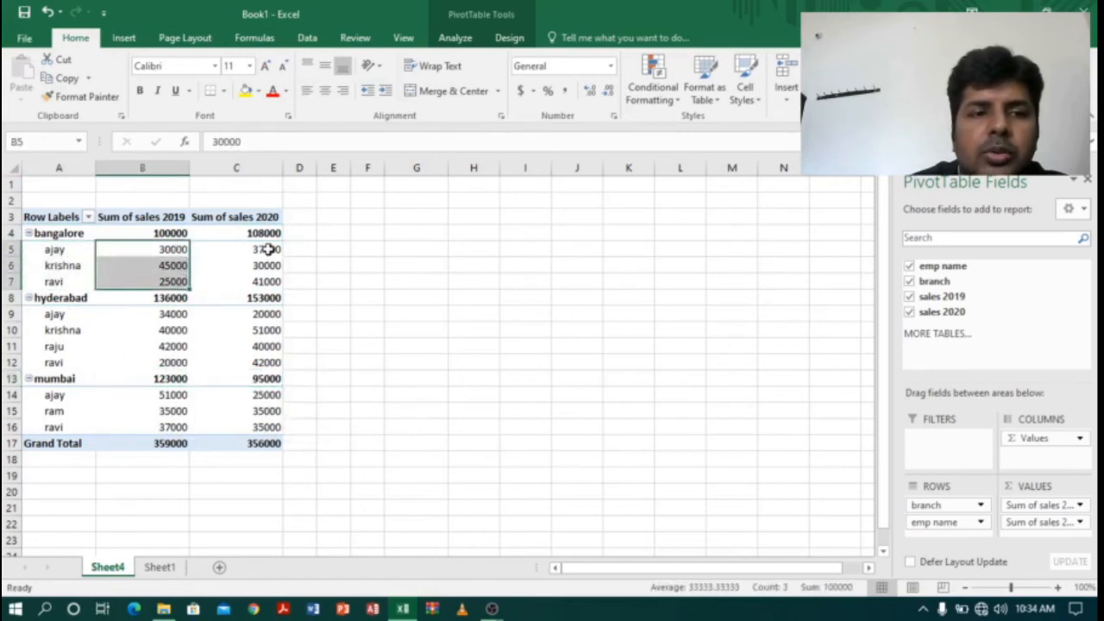
drag(266, 247, 267, 281)
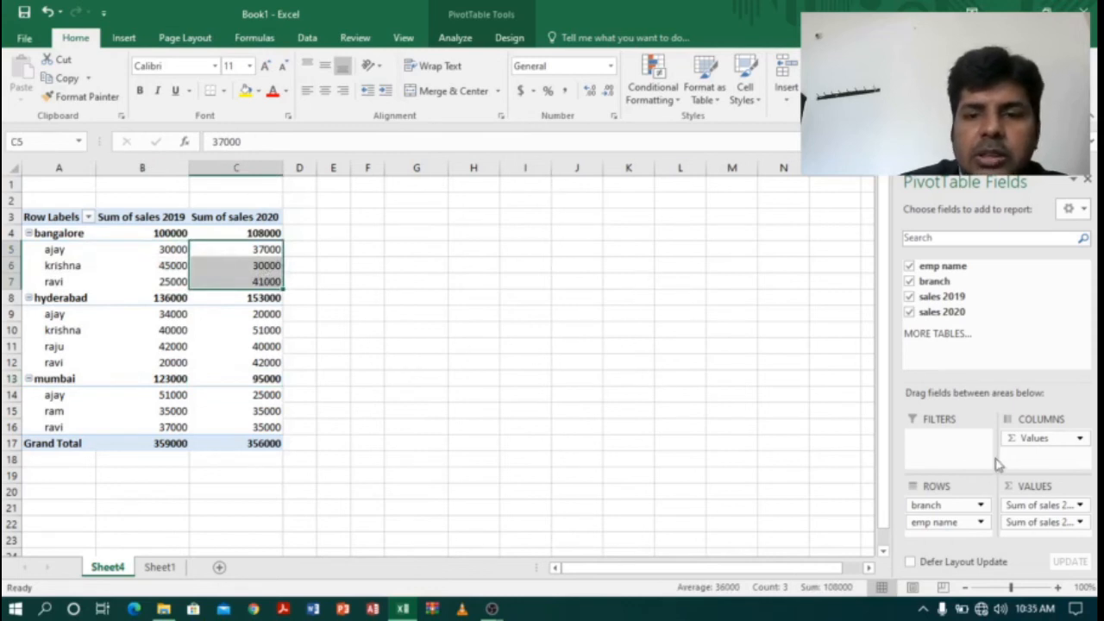
Remove emp name from the pivot table's rows and add it as a report filter.
click(943, 523)
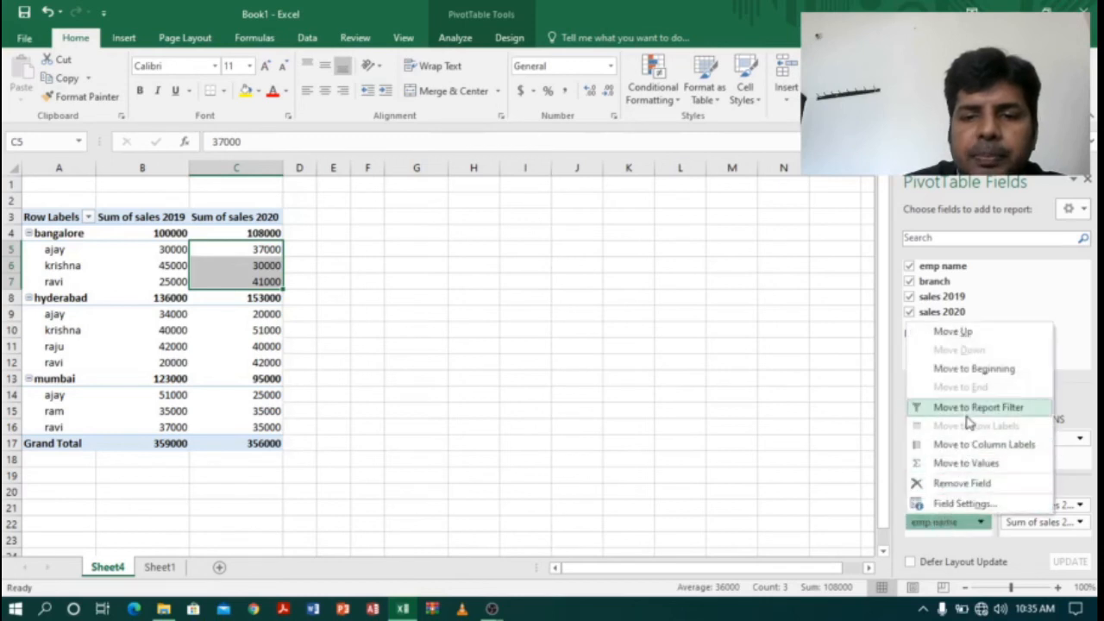
click(961, 484)
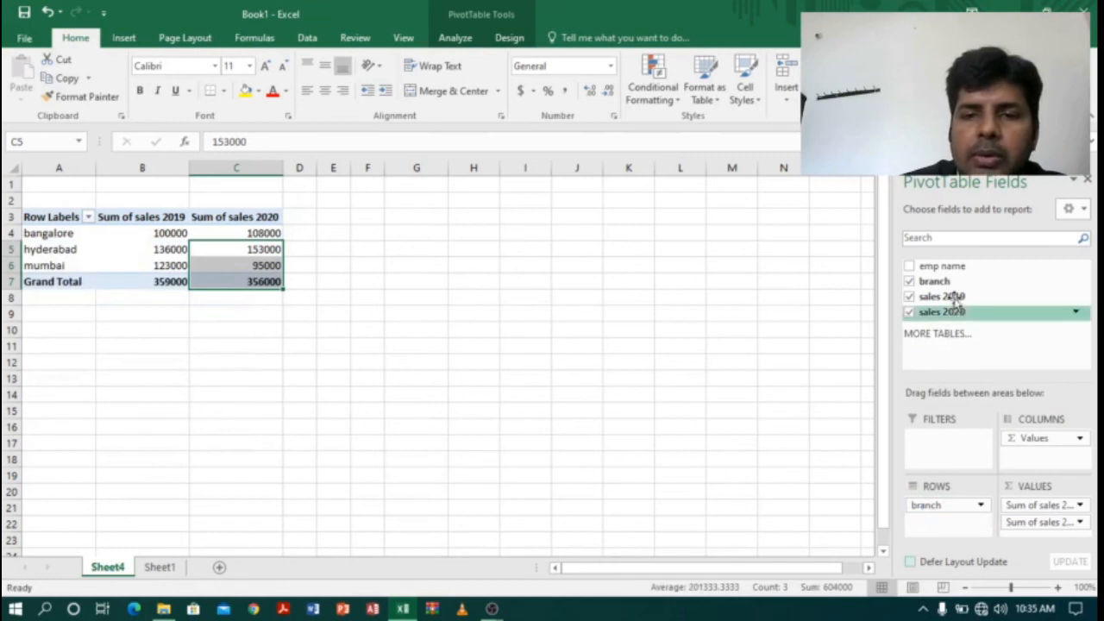
drag(957, 266, 959, 457)
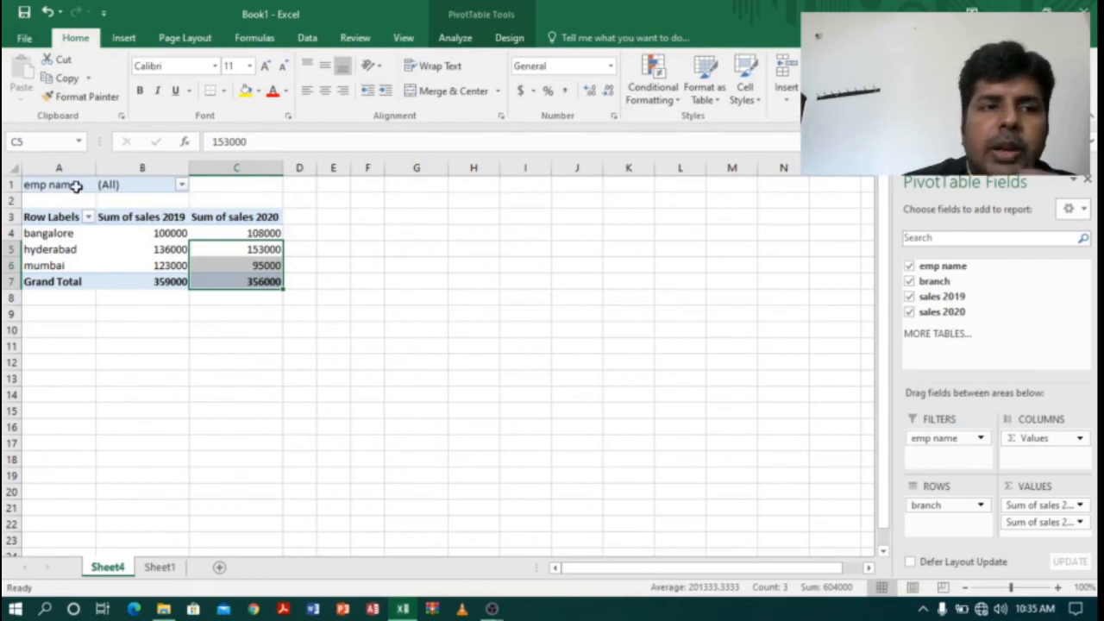
Enable multiple-item selection in the emp name filter, keep only the first listed employee, and check that employee's 2019 and 2020 sales.
click(181, 186)
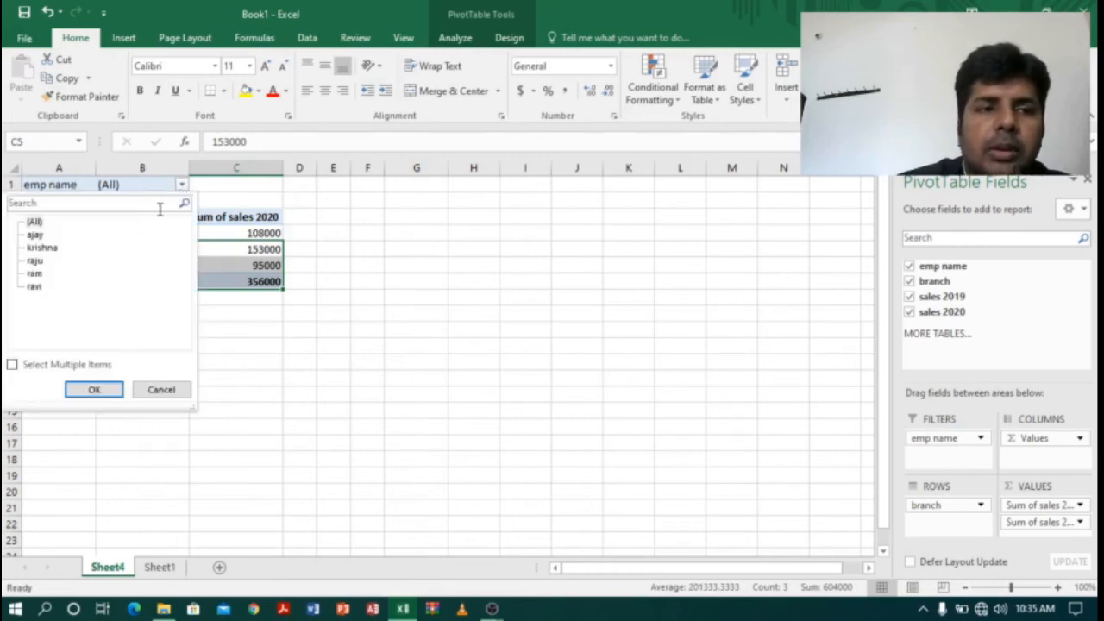
click(12, 365)
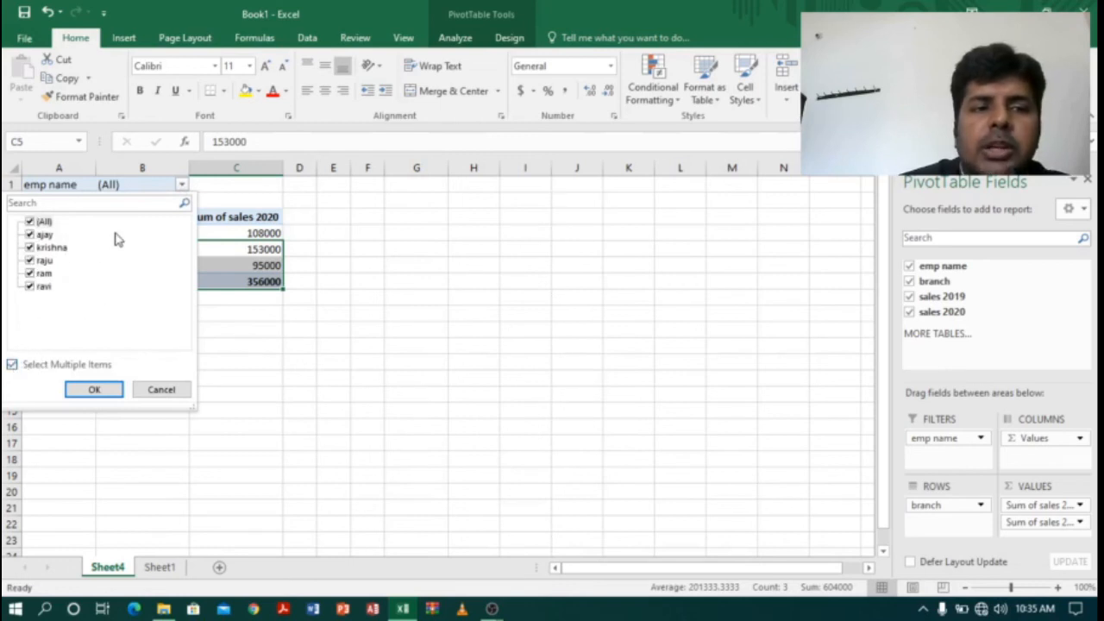
click(29, 223)
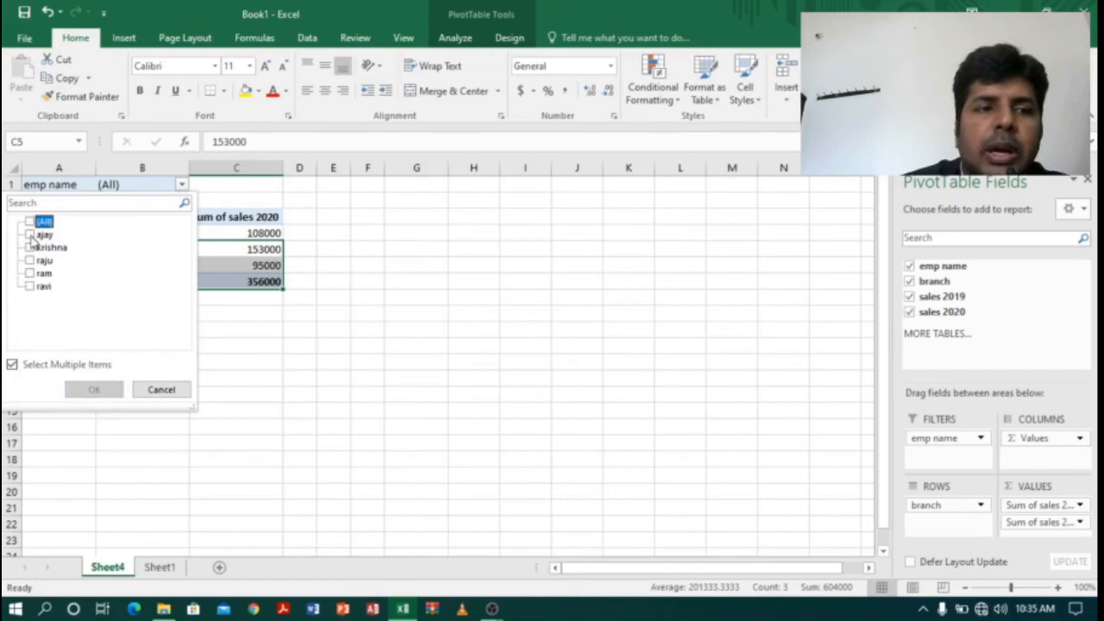
click(29, 235)
click(91, 388)
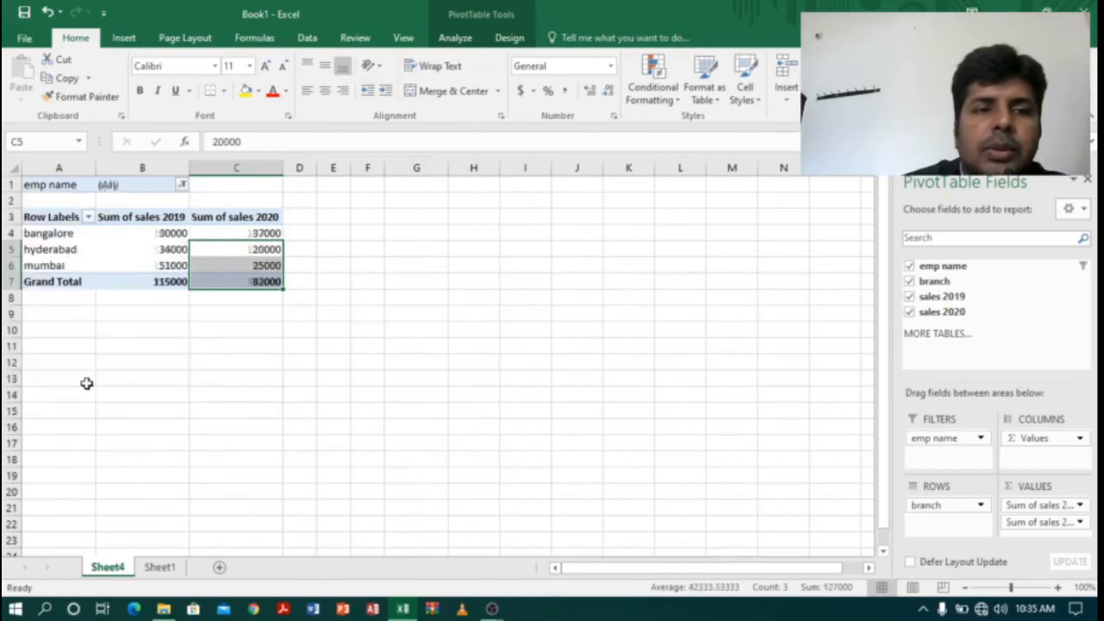
click(73, 234)
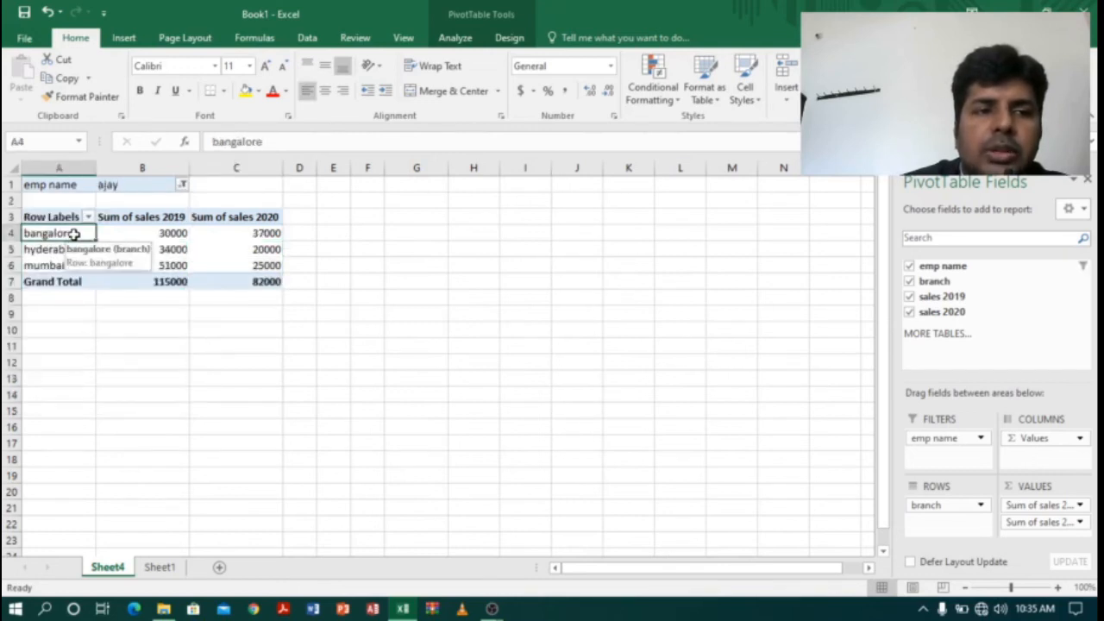
click(175, 233)
click(179, 282)
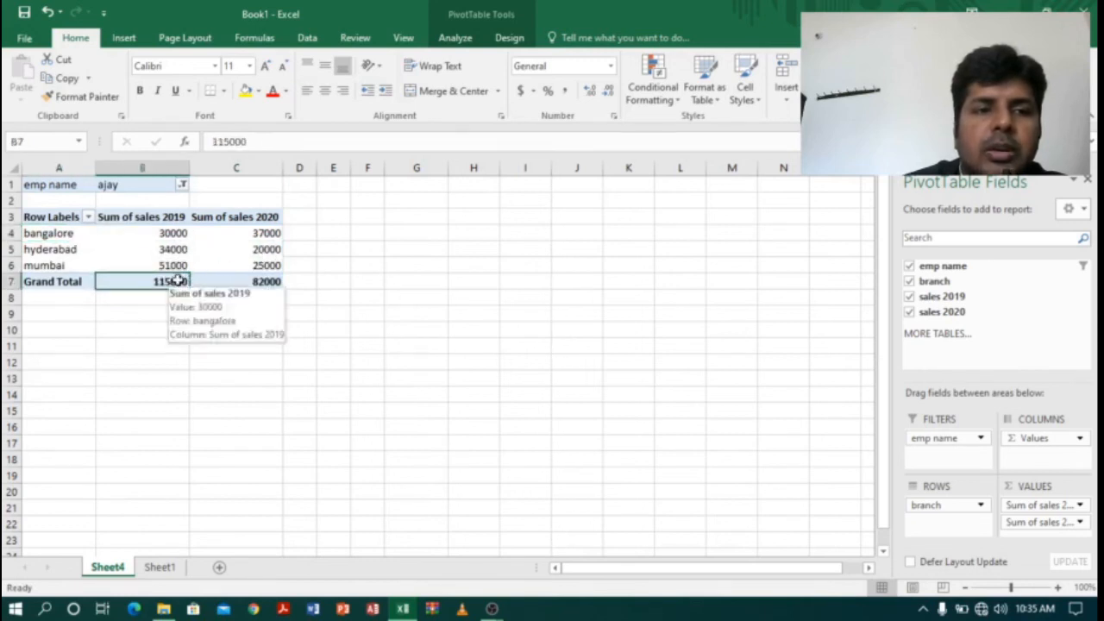
click(250, 233)
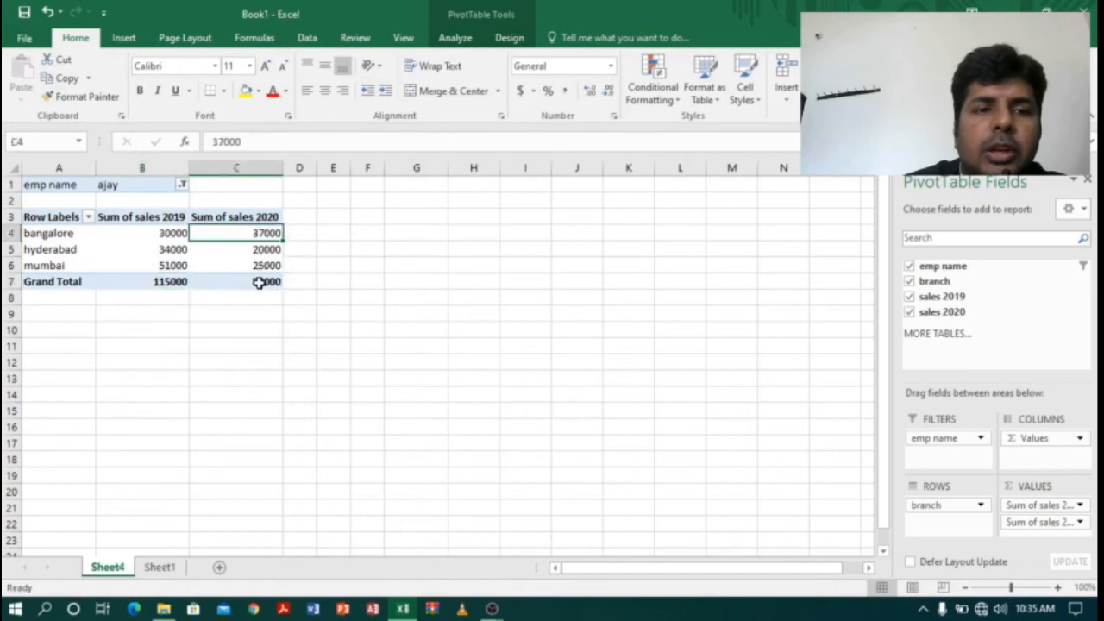
click(258, 281)
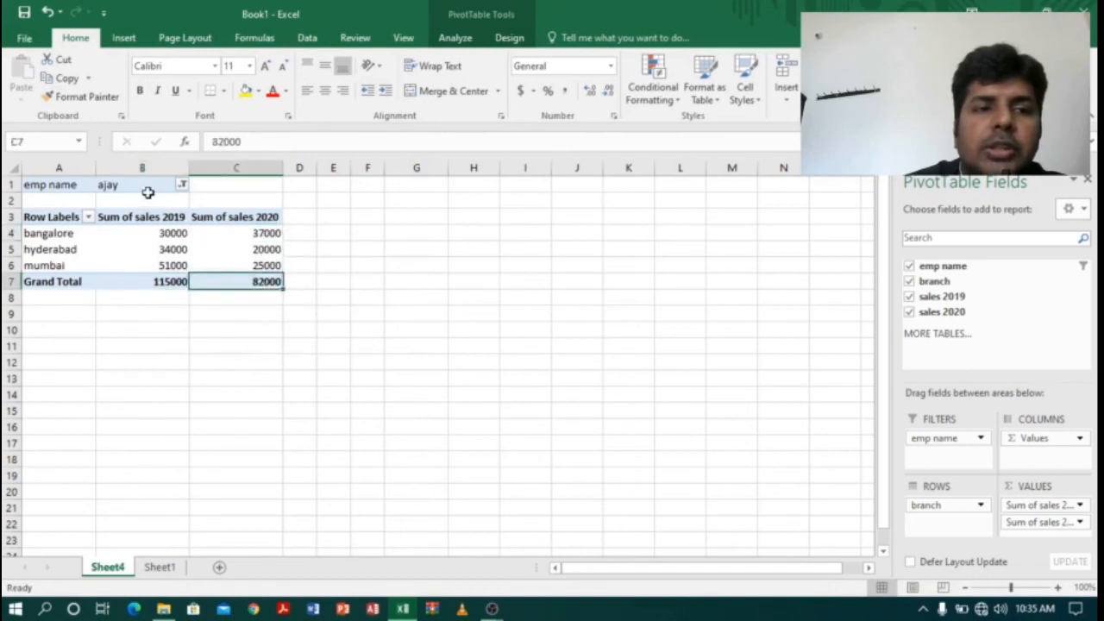
Change the emp name filter to only the fourth listed employee and select the mumbai row label.
click(182, 186)
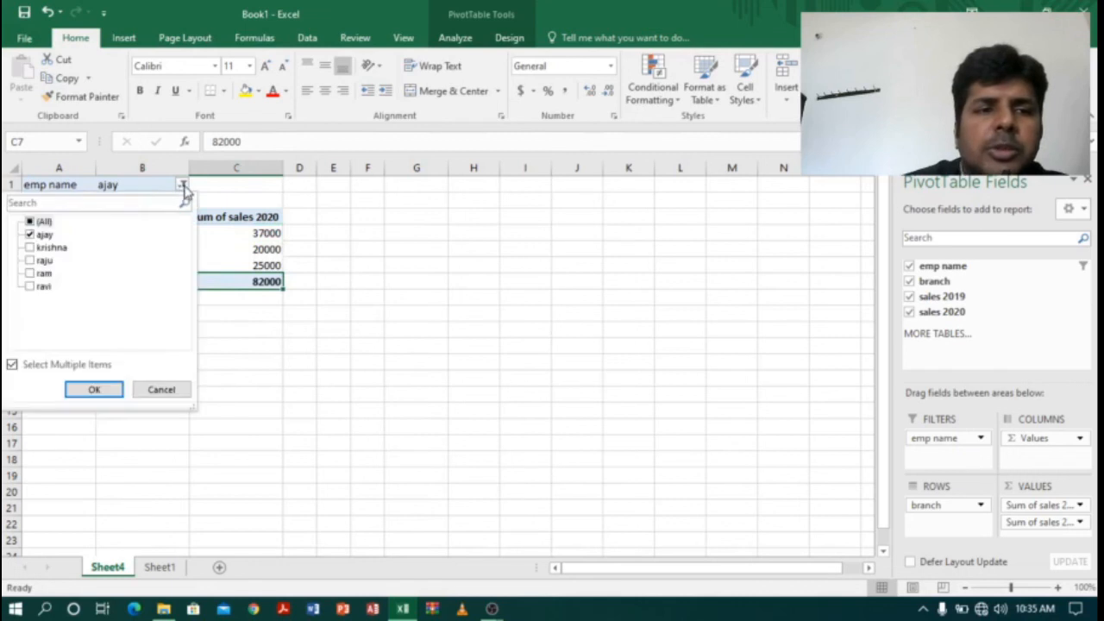
click(30, 234)
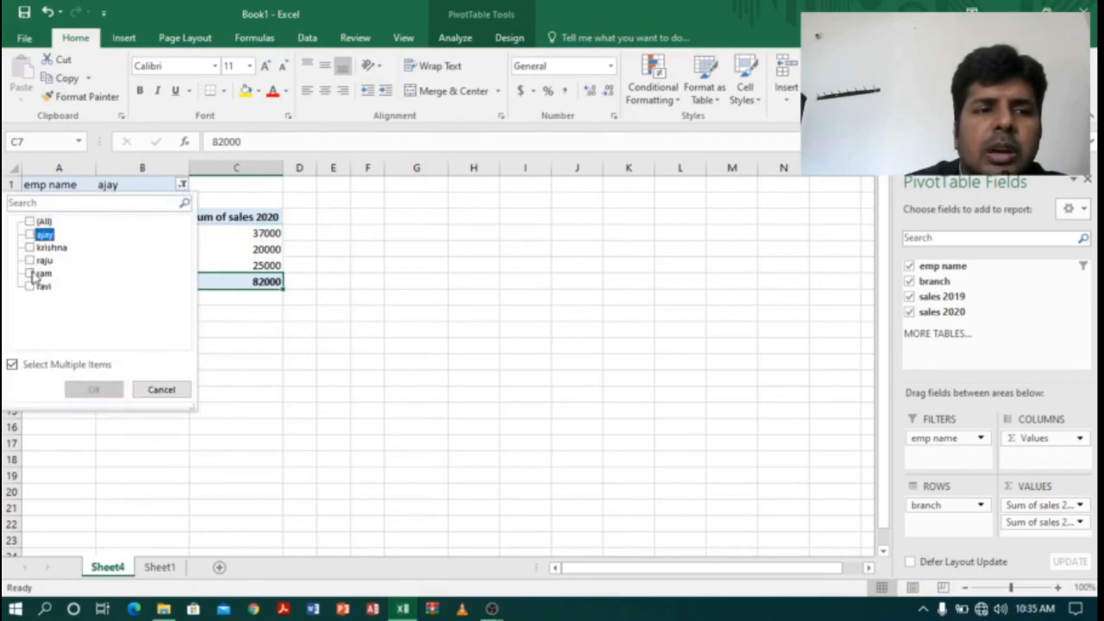
click(31, 273)
click(92, 388)
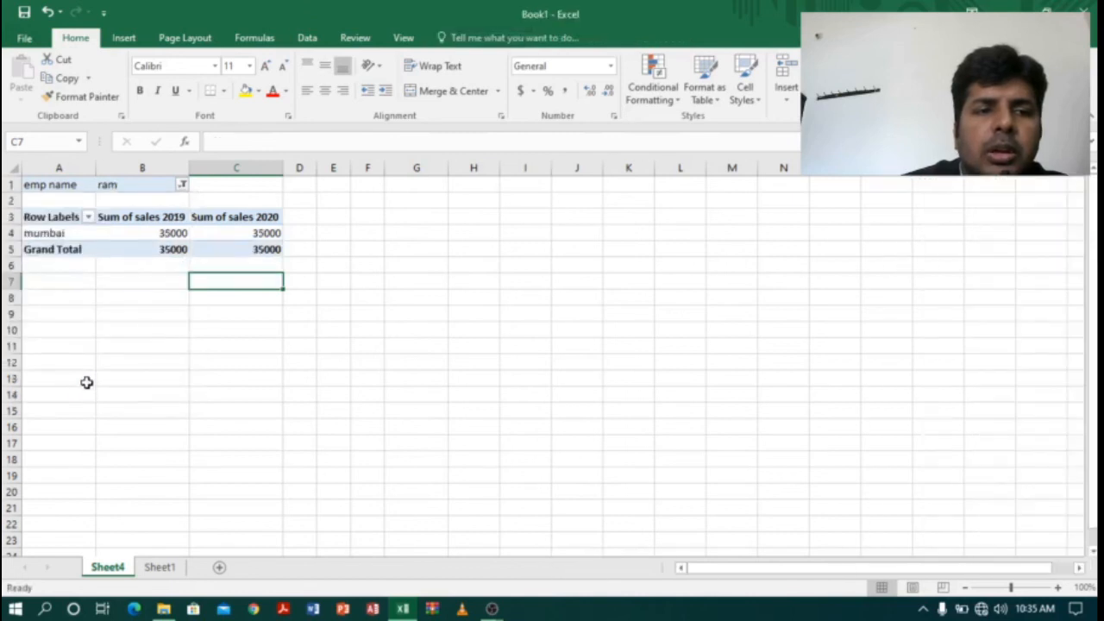
click(75, 236)
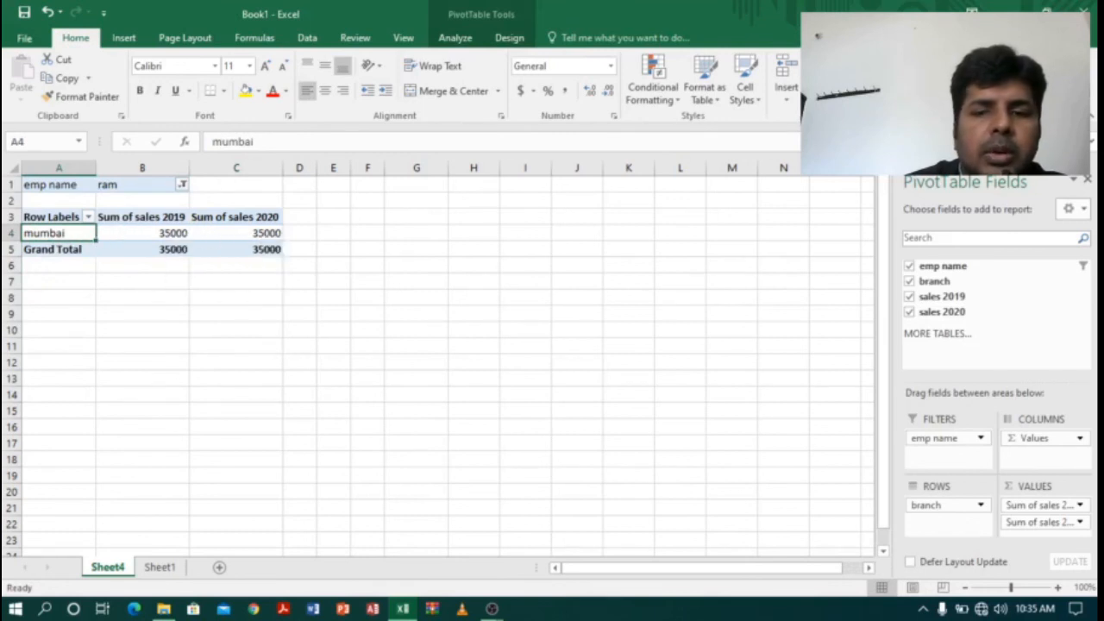
Compare mumbai's 2019 and 2020 sales for the filtered employee in the pivot table.
click(1058, 588)
click(1058, 587)
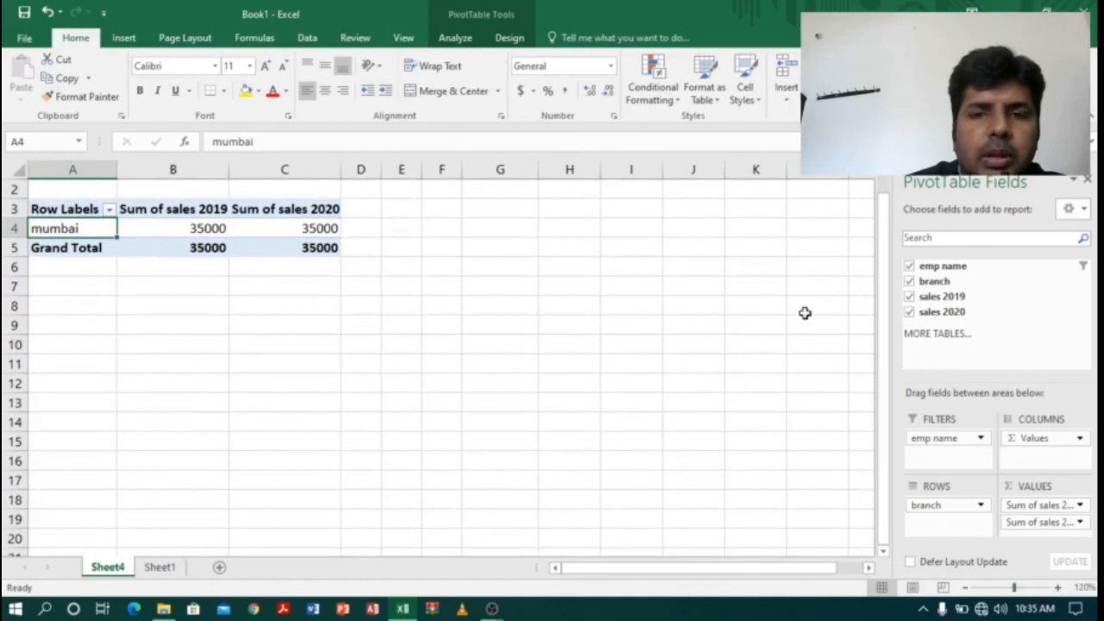
drag(882, 254, 886, 216)
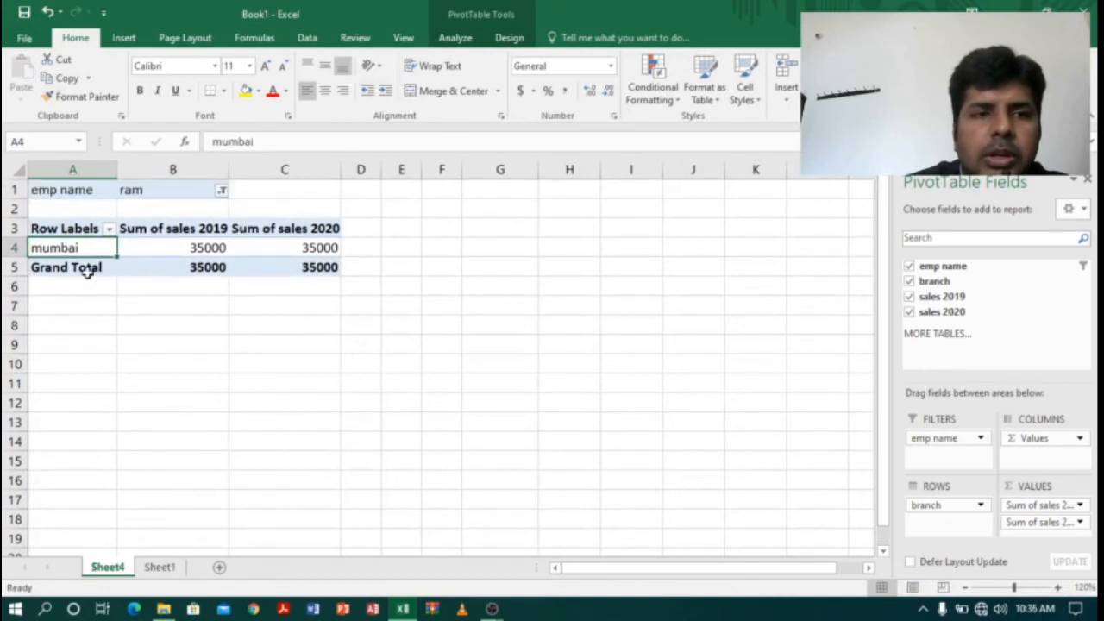
click(194, 246)
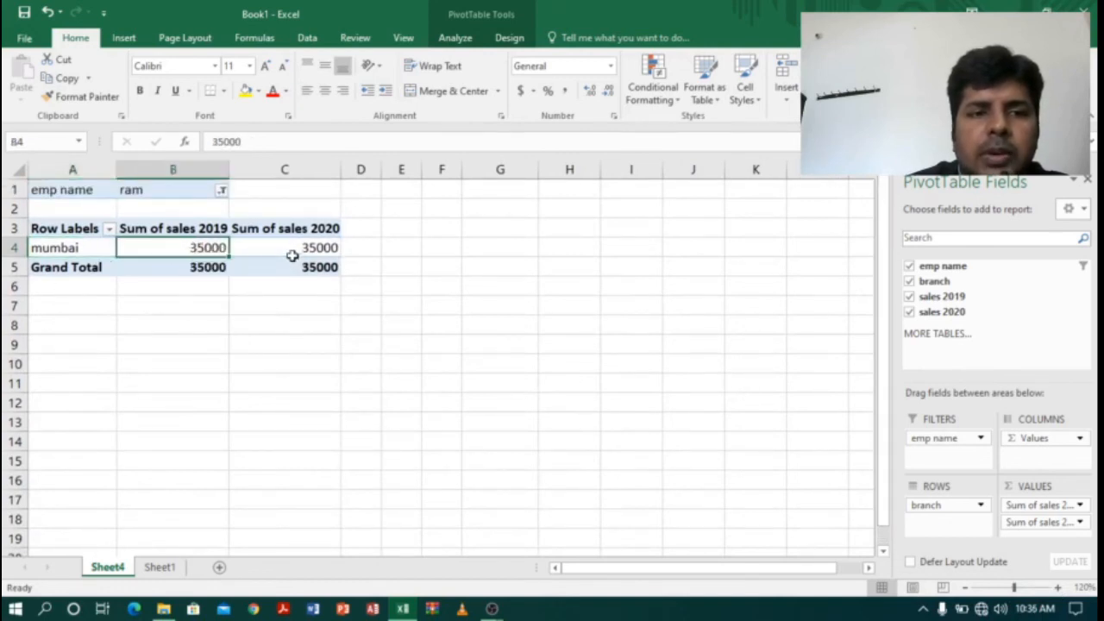
click(321, 244)
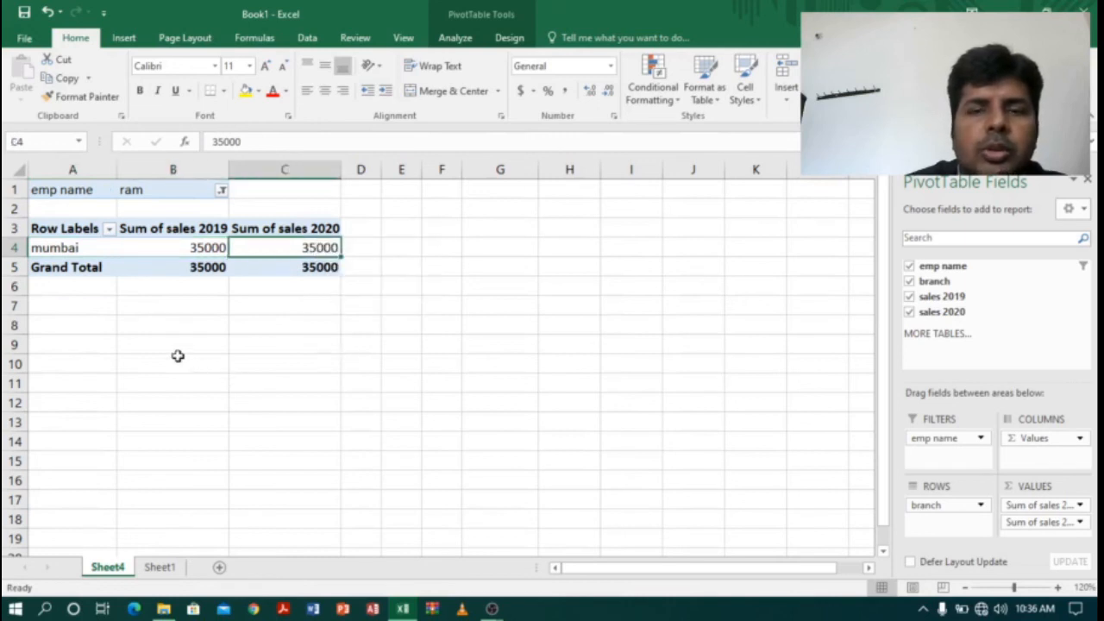
click(174, 244)
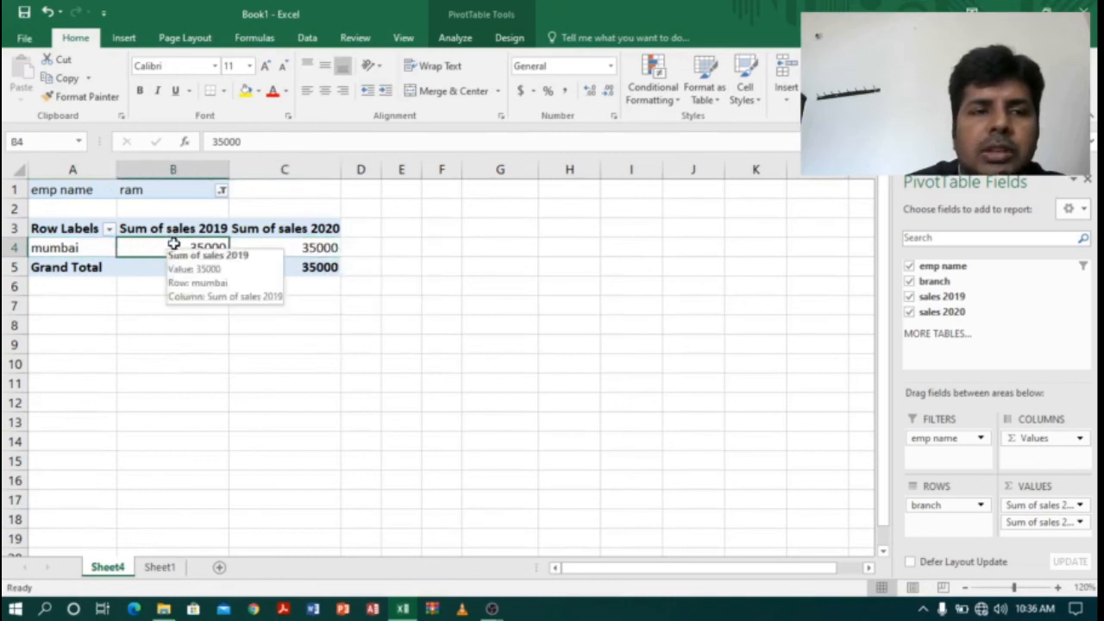
click(318, 246)
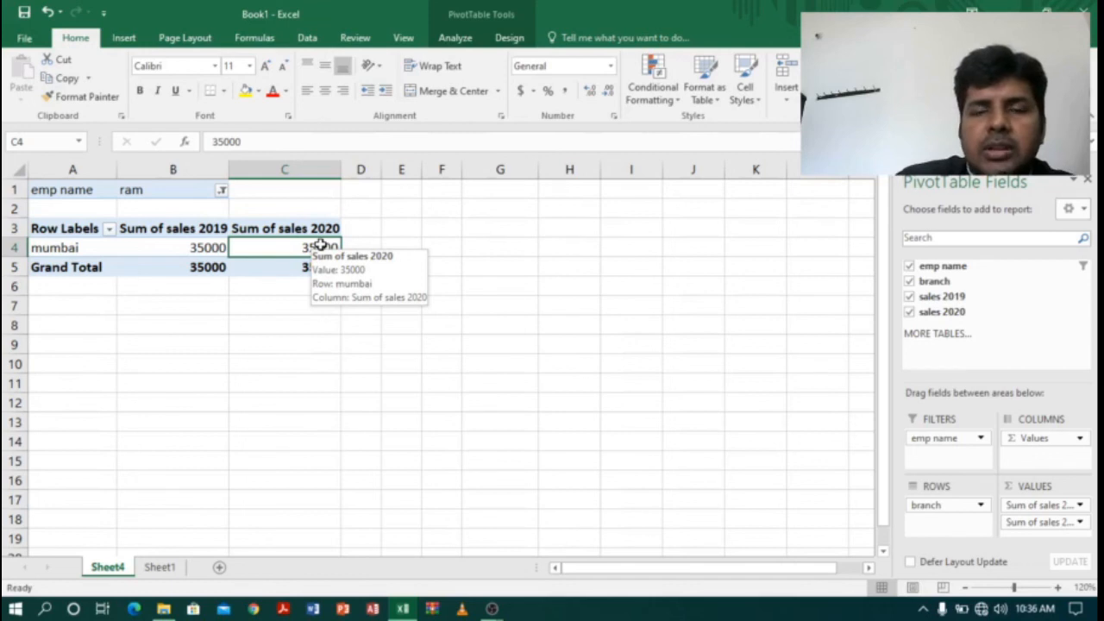
click(1009, 12)
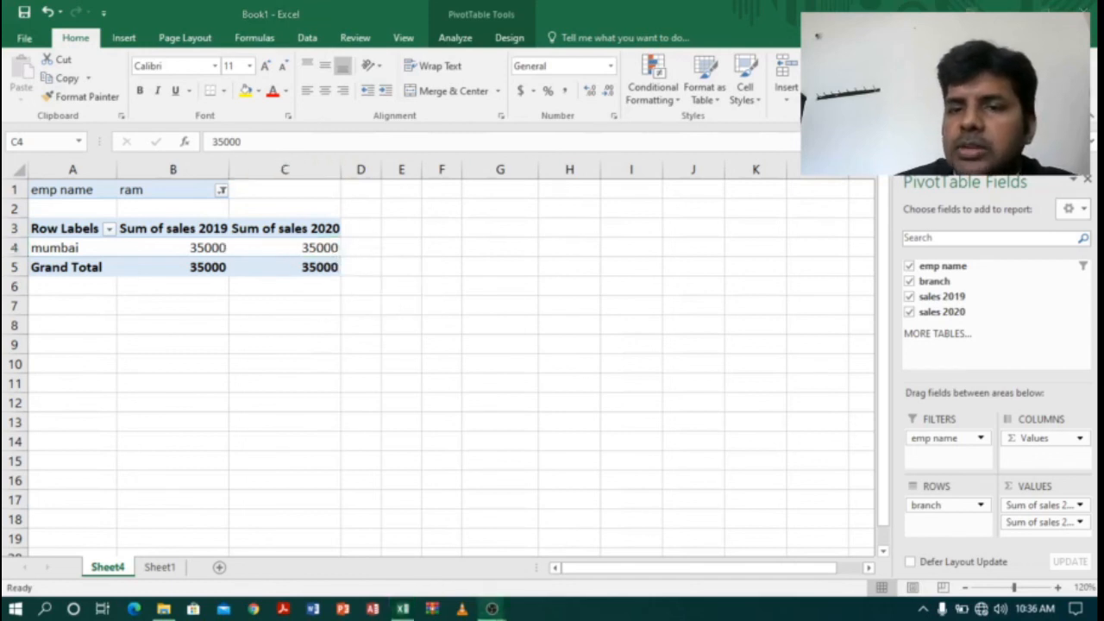